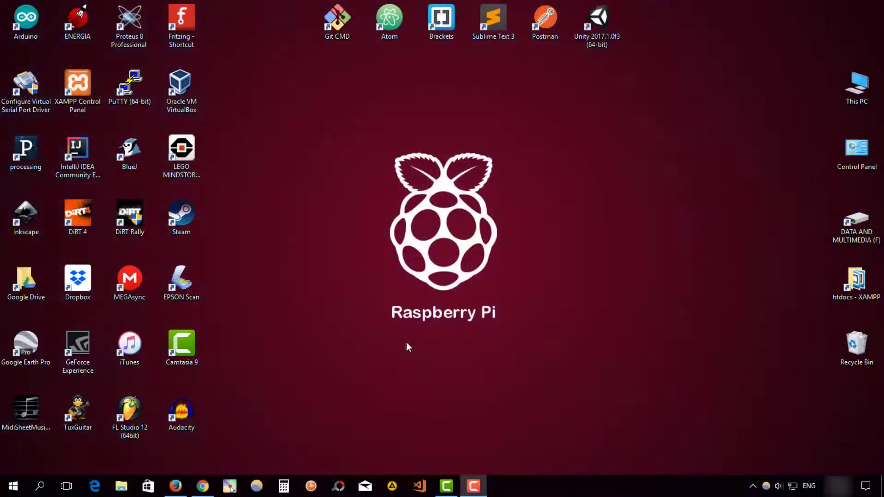
Open the Tinkercad site from the Google results in Chrome and create a new circuit in the Circuits collection.
left_click(204, 487)
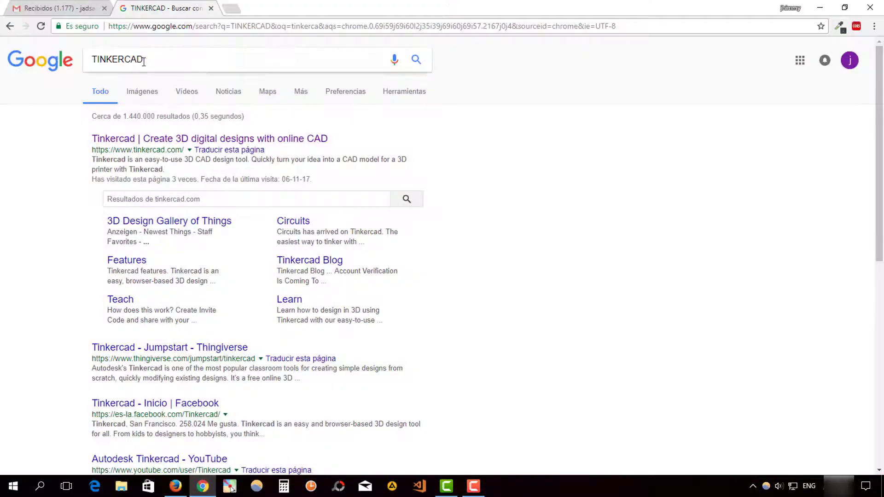
left_click(138, 140)
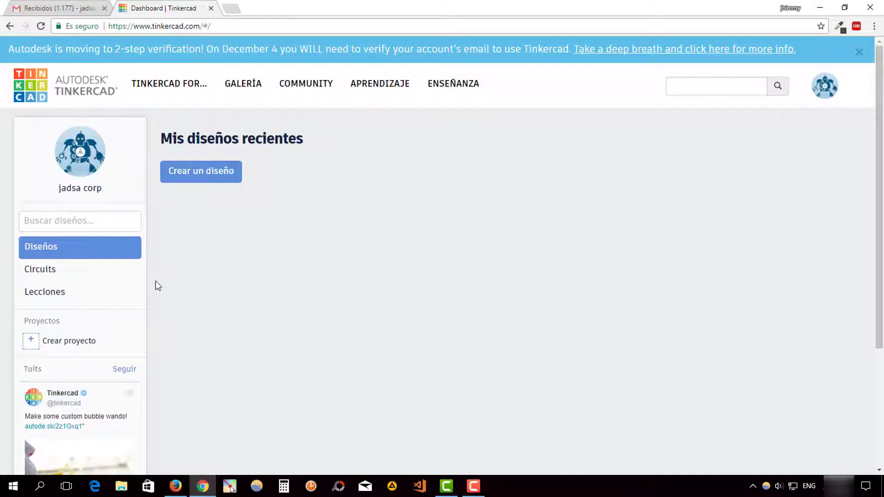
left_click(79, 272)
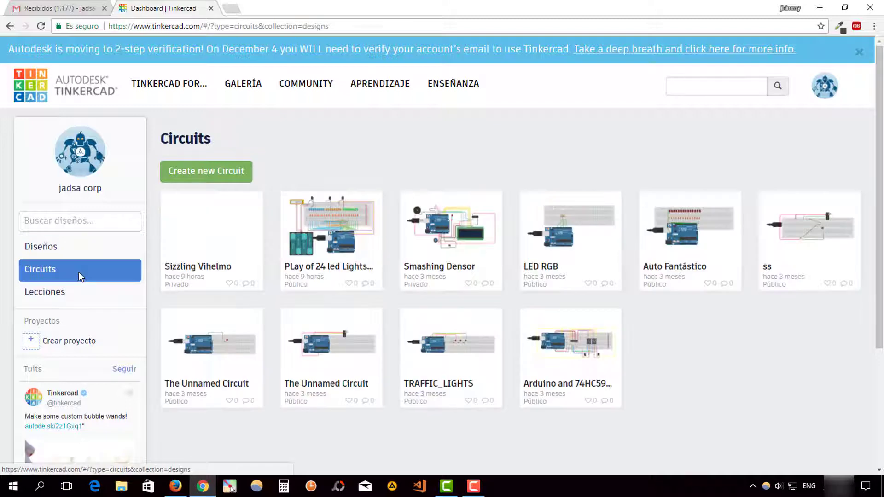
left_click(206, 177)
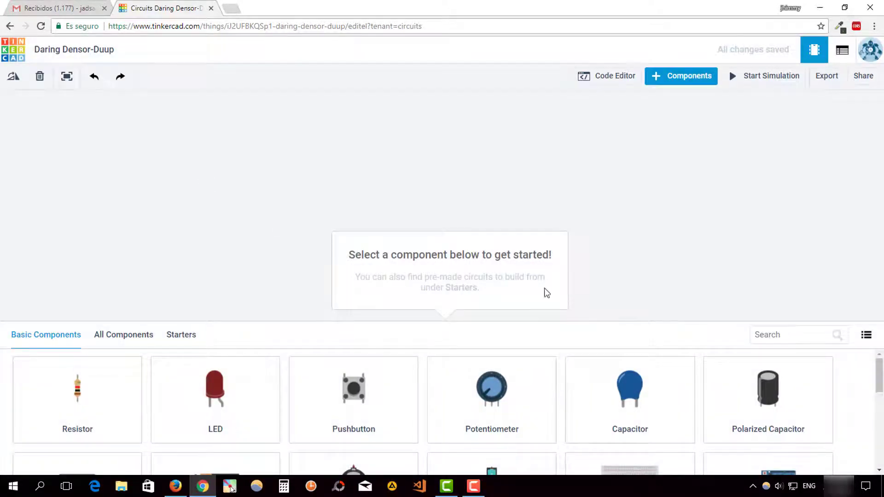
Enlarge the component library, search all components for "ardui" and place an Arduino Uno R3 on the workplane.
left_click(685, 81)
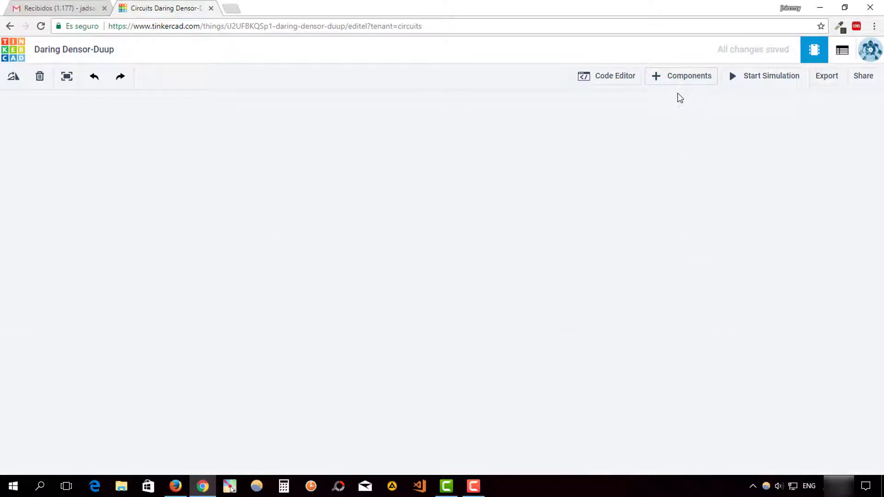
left_click(681, 81)
left_click_drag(631, 321, 625, 222)
left_click(124, 247)
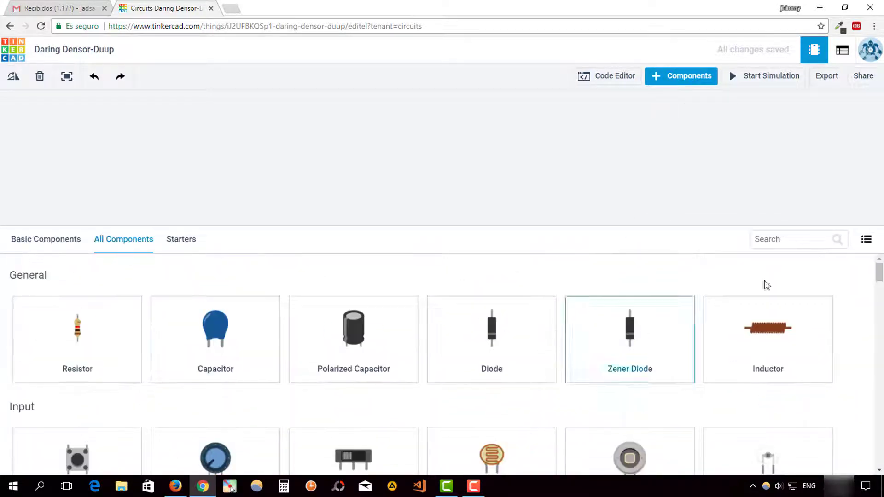
left_click(793, 238)
type("ardui")
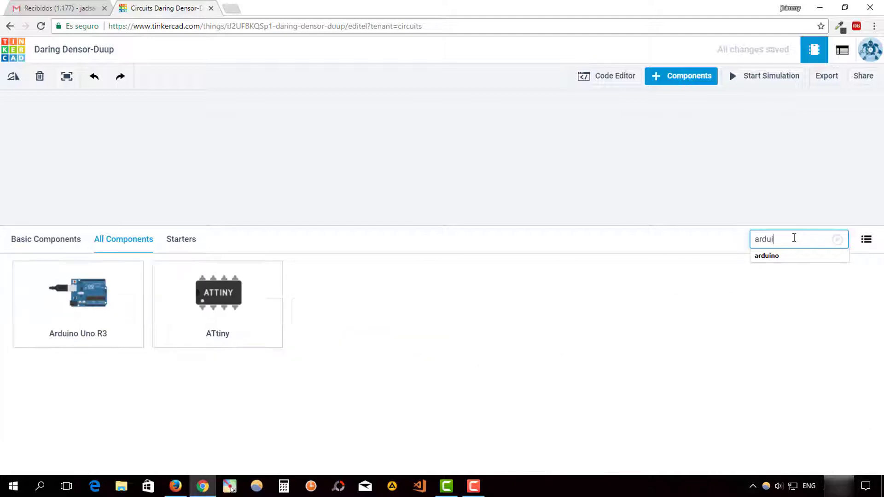
left_click_drag(63, 310, 103, 181)
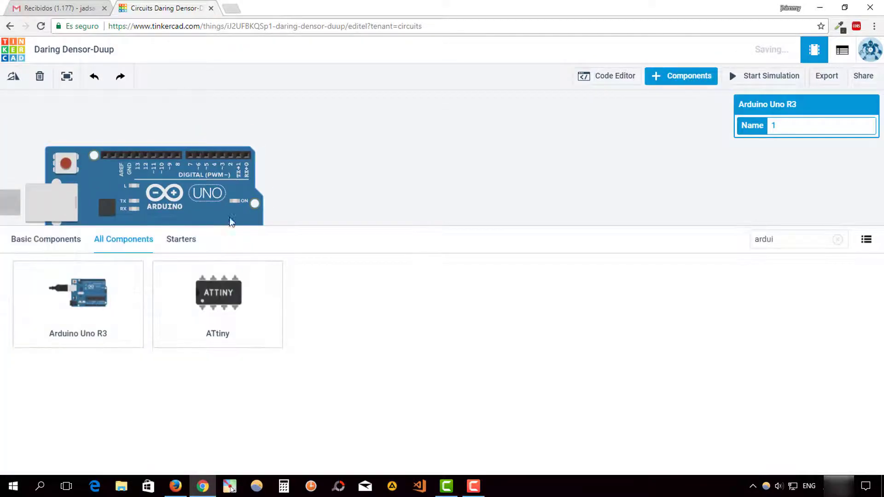
Search the components for "power su" and place a Power Supply beside the Arduino's upper edge.
left_click_drag(775, 236, 751, 235)
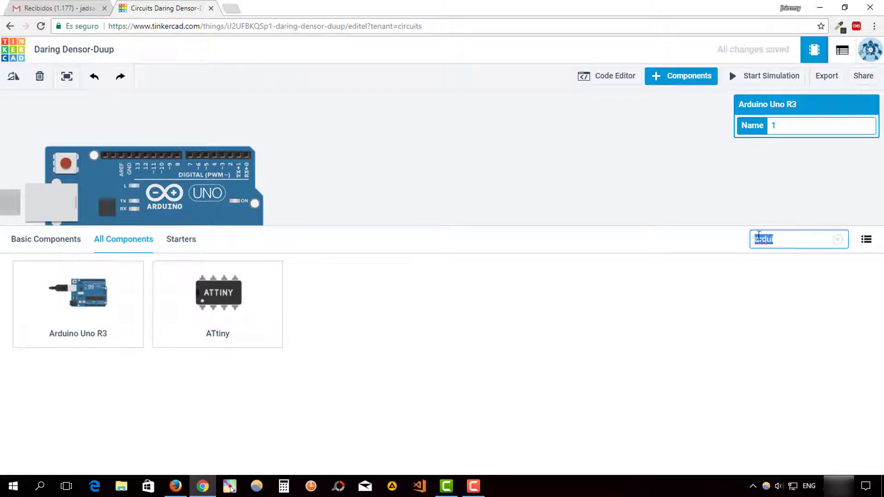
type("powe")
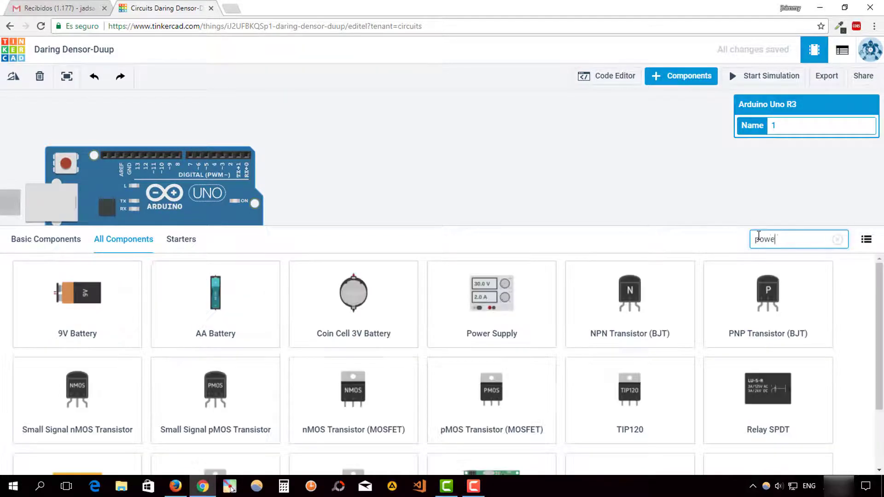
type("ru")
key("BackSpace")
type("su")
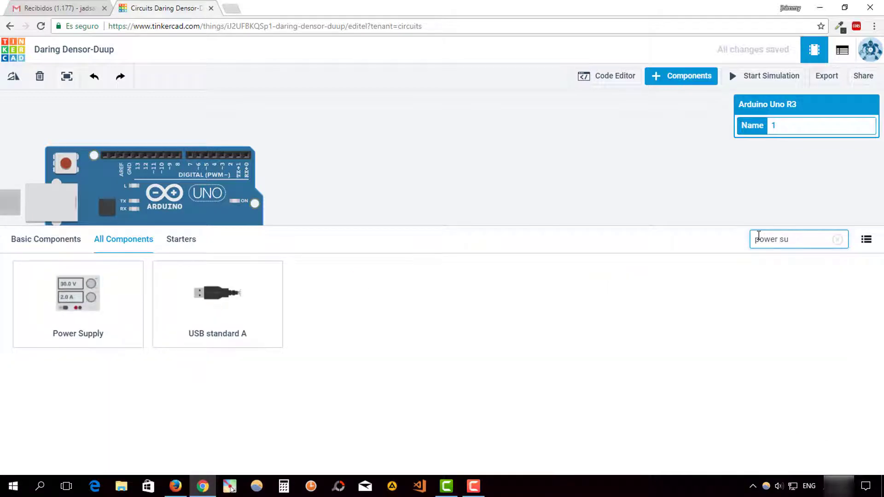
left_click_drag(102, 310, 340, 161)
Find and place a LED and a Resistor side by side, to the right of the power supply.
left_click_drag(795, 238, 741, 241)
type("led")
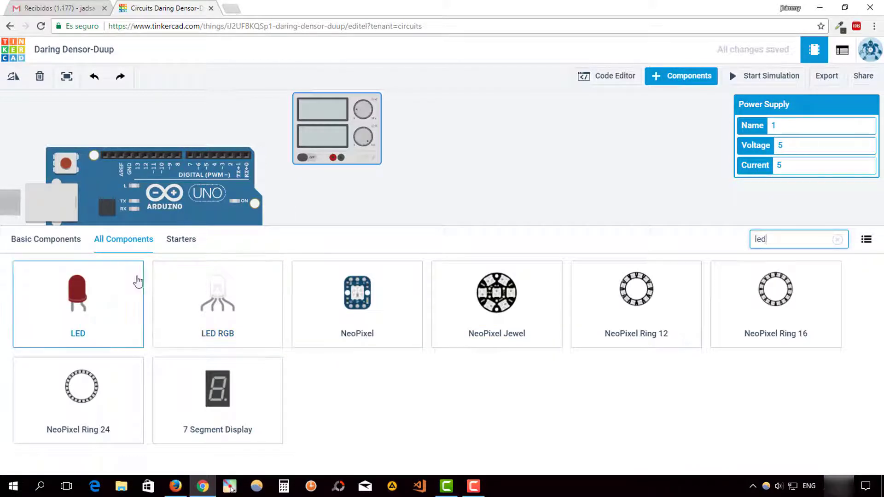
left_click_drag(136, 280, 446, 147)
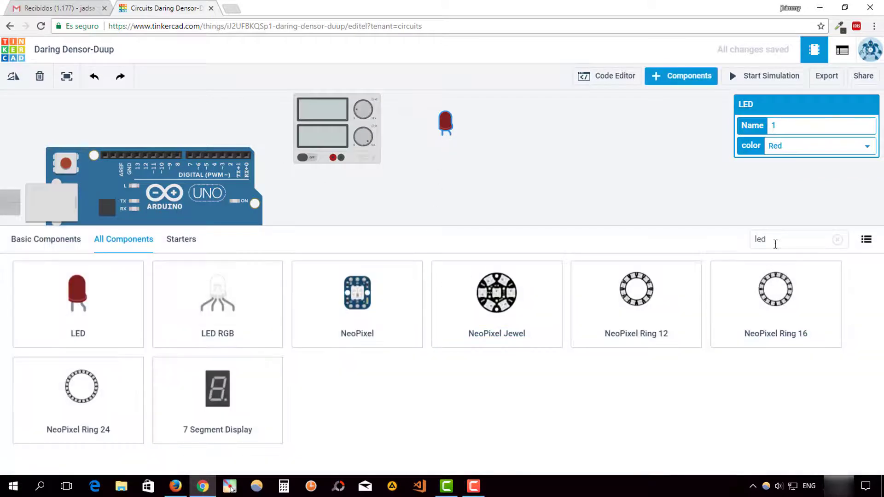
left_click_drag(775, 241, 753, 243)
type("res")
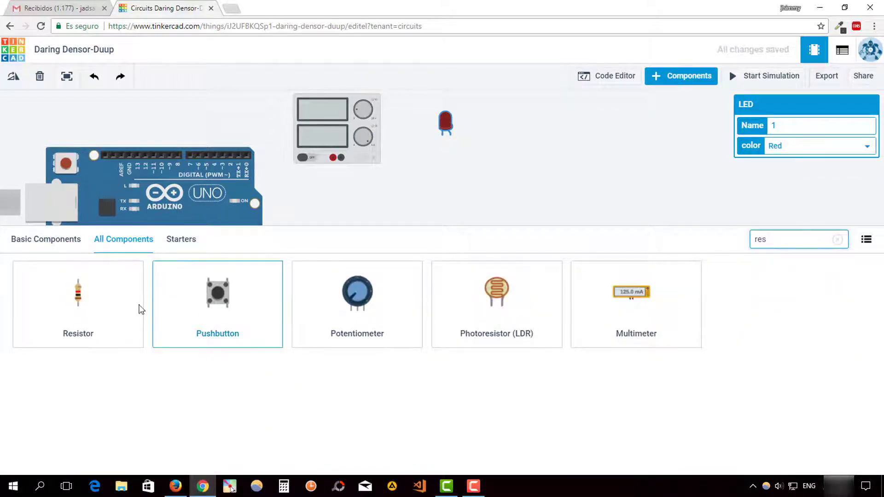
left_click_drag(78, 295, 493, 151)
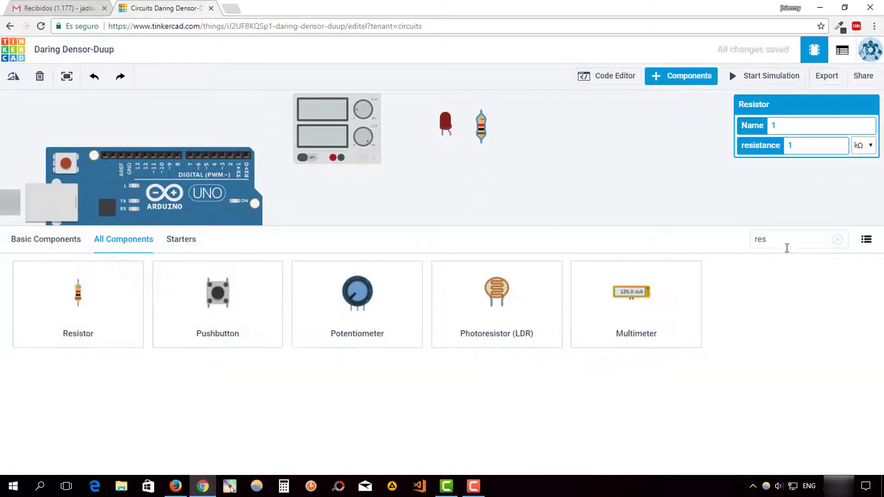
Place an L293D H-bridge Motor Driver beside the resistor and a plain DC Motor below the LED.
left_click_drag(786, 244, 720, 240)
type("driver")
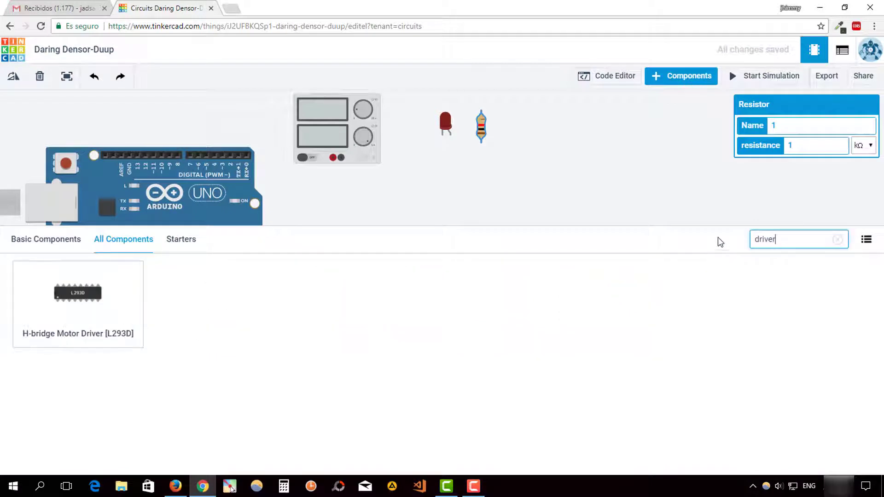
left_click_drag(500, 226, 546, 132)
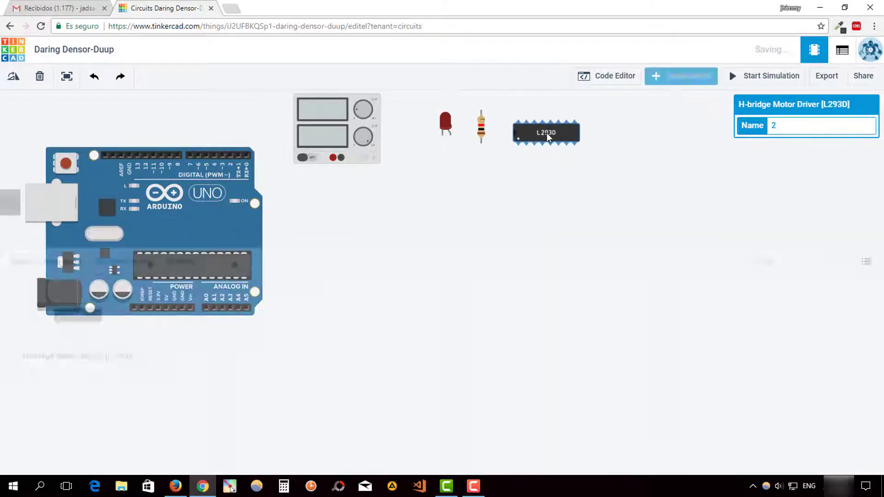
left_click_drag(804, 240, 730, 238)
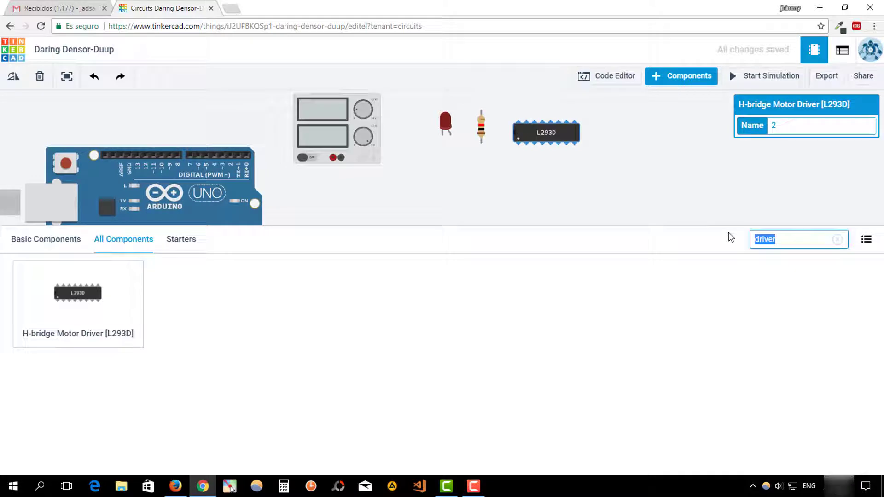
type("dc motor")
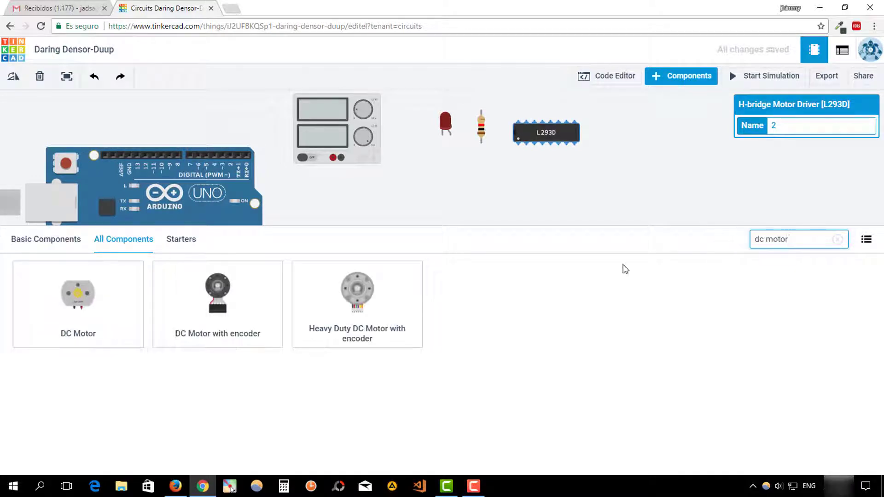
left_click_drag(77, 296, 492, 255)
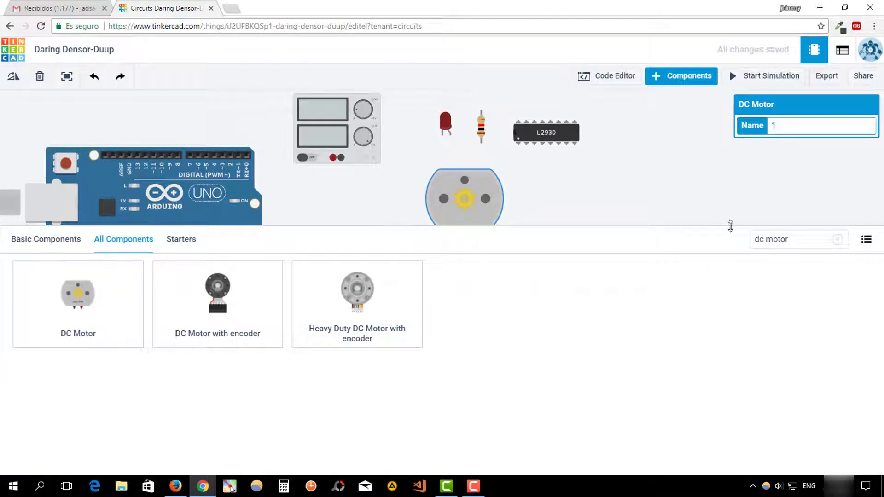
left_click(693, 213)
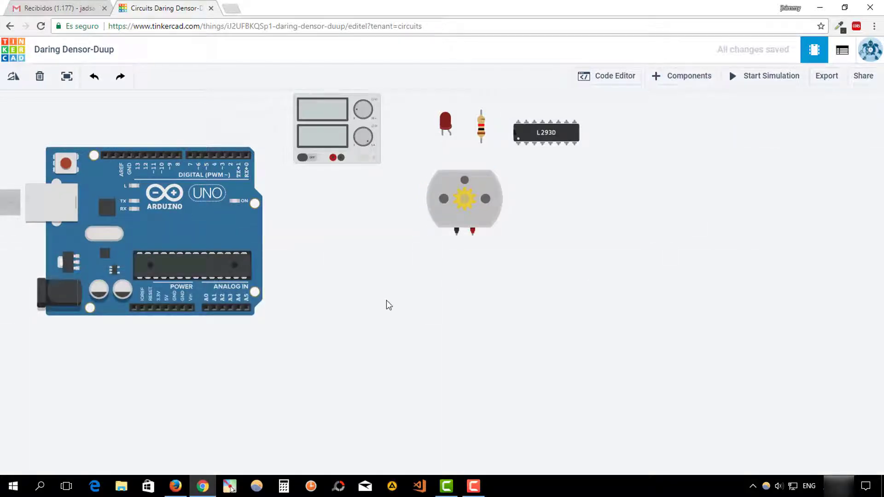
Rotate the Arduino Uno 90° clockwise so its USB port faces up, and move it slightly lower.
left_click(214, 244)
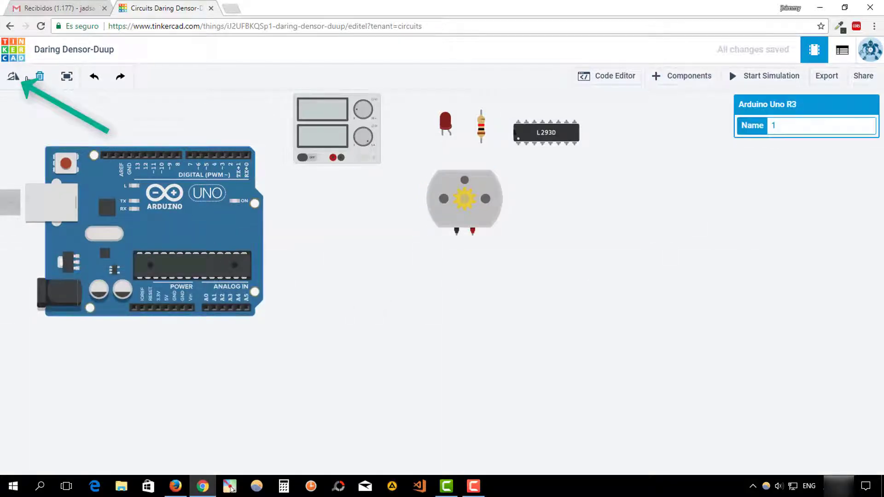
left_click(14, 77)
left_click(13, 76)
left_click(14, 76)
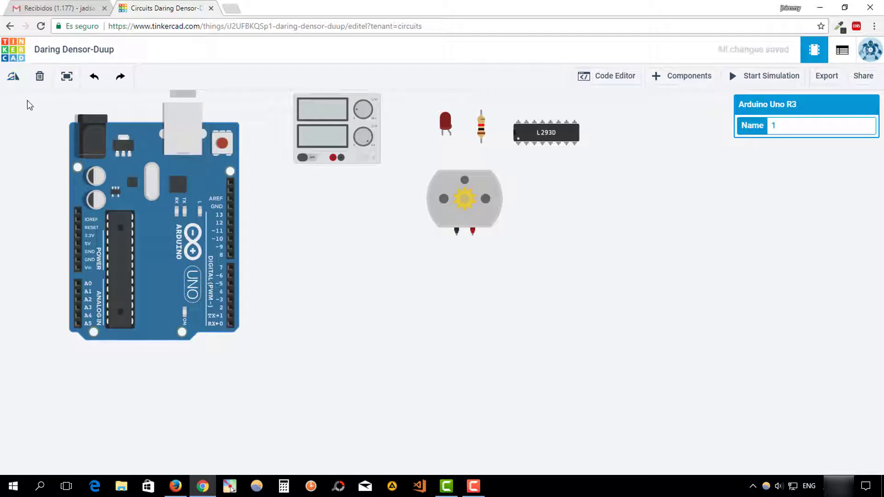
left_click_drag(152, 154, 170, 215)
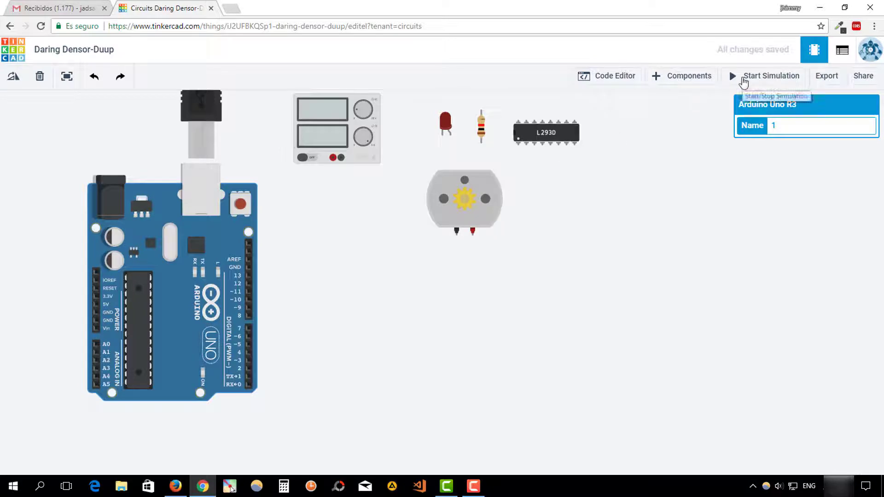
Start the simulation, adjust the power supply's voltage knob to 5.80 V, and stop the simulation.
left_click(743, 81)
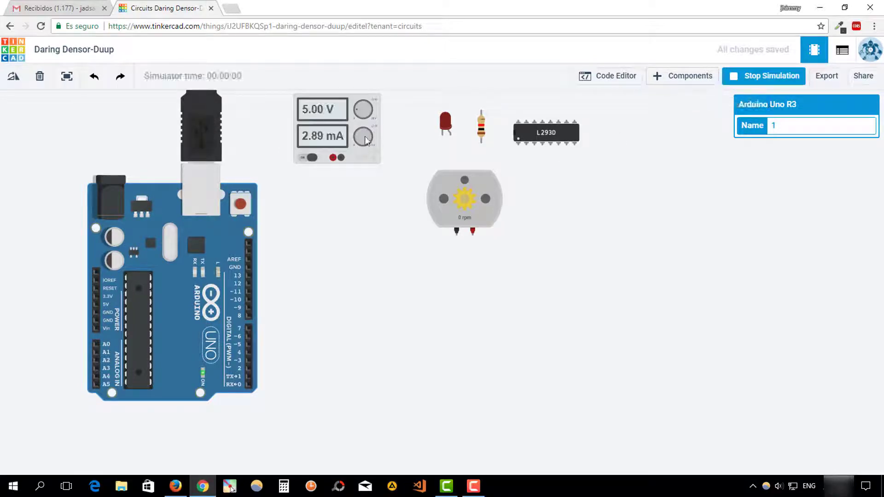
left_click_drag(360, 114, 361, 113)
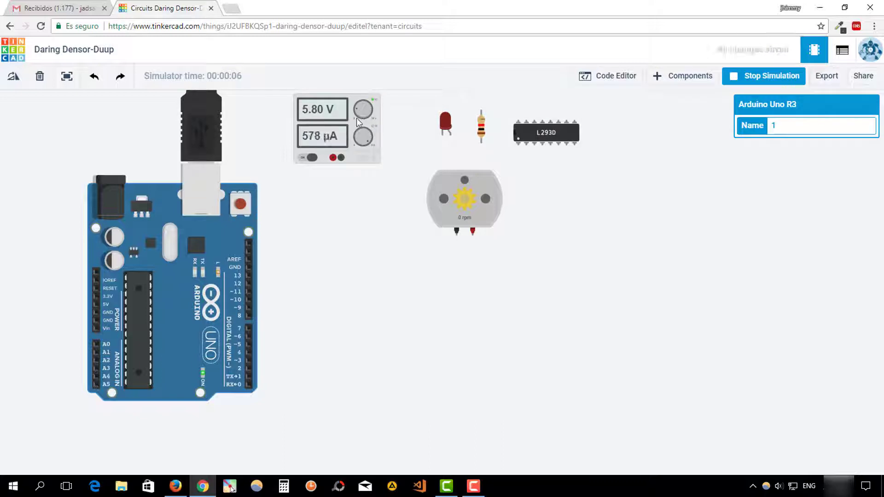
left_click(755, 79)
Route a wire from the power supply's positive terminal around the Arduino's top and outer side to its Vin pin.
left_click(333, 158)
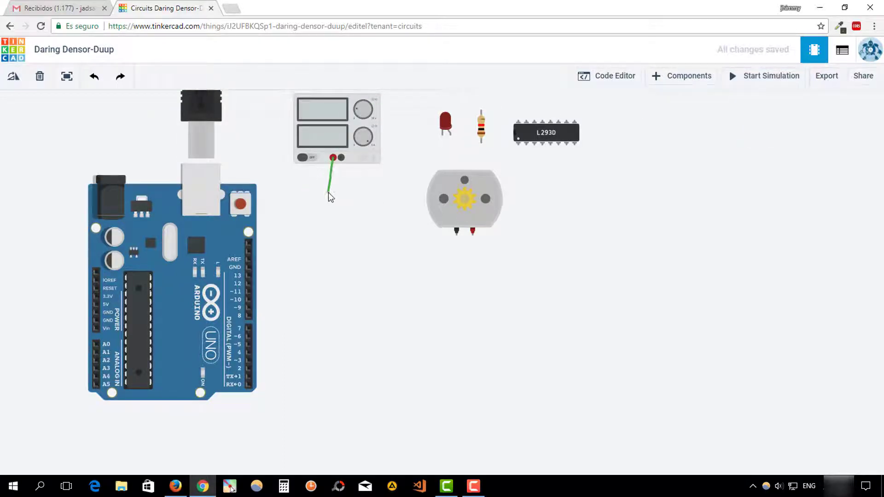
left_click(276, 191)
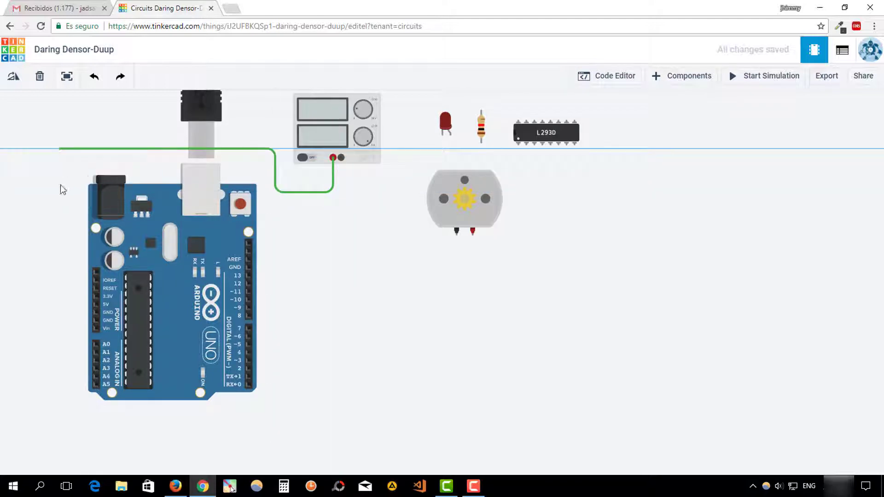
left_click(63, 190)
left_click(62, 331)
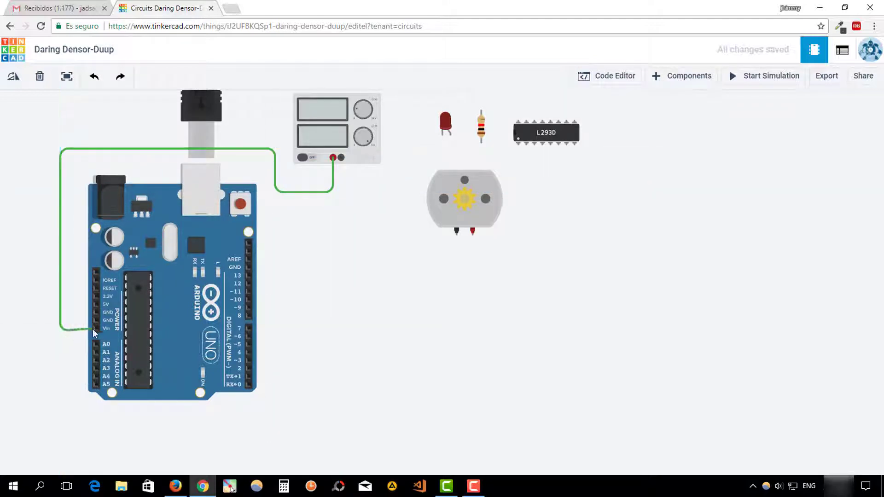
left_click(95, 329)
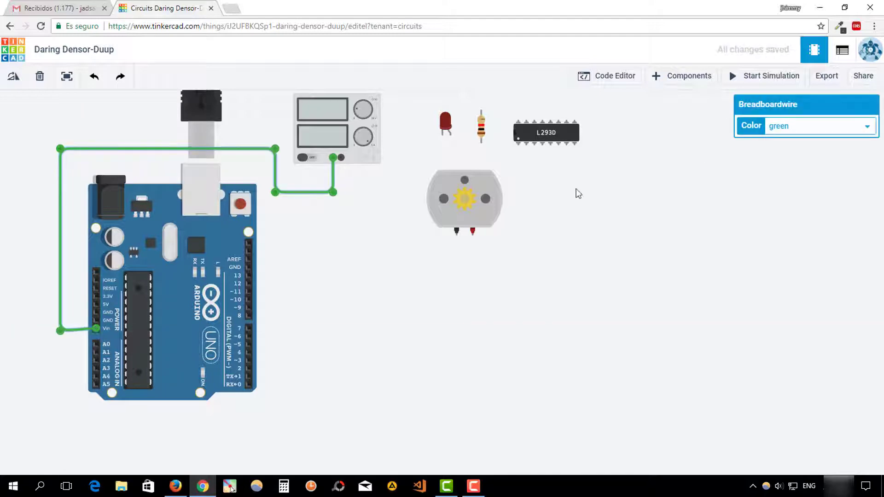
Set the color of the wire between the power supply and Vin to red.
left_click(812, 130)
key("Up")
key("Up")
key("Up")
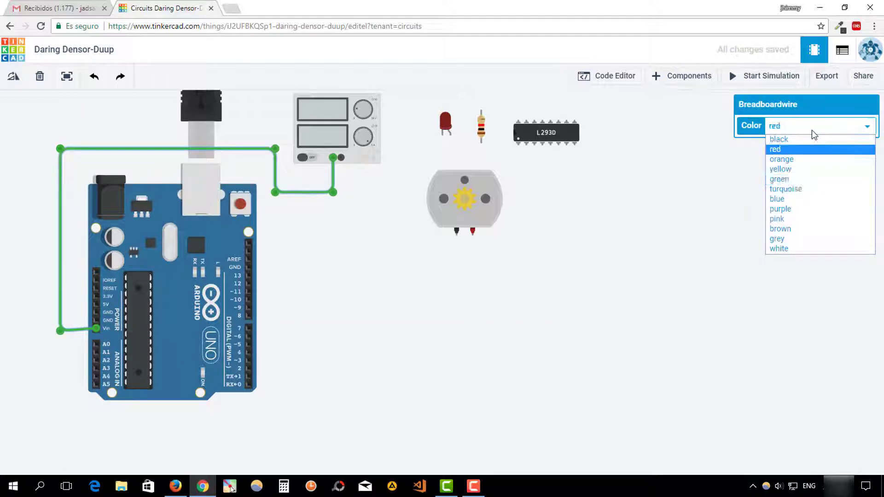
key("Return")
left_click(395, 290)
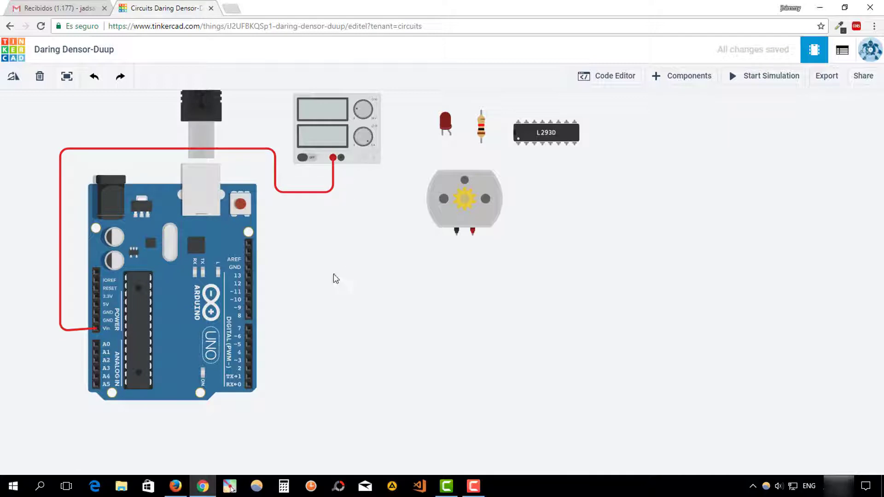
Delete the red wire connecting the power supply to the Arduino's Vin pin.
left_click_drag(324, 262, 330, 347)
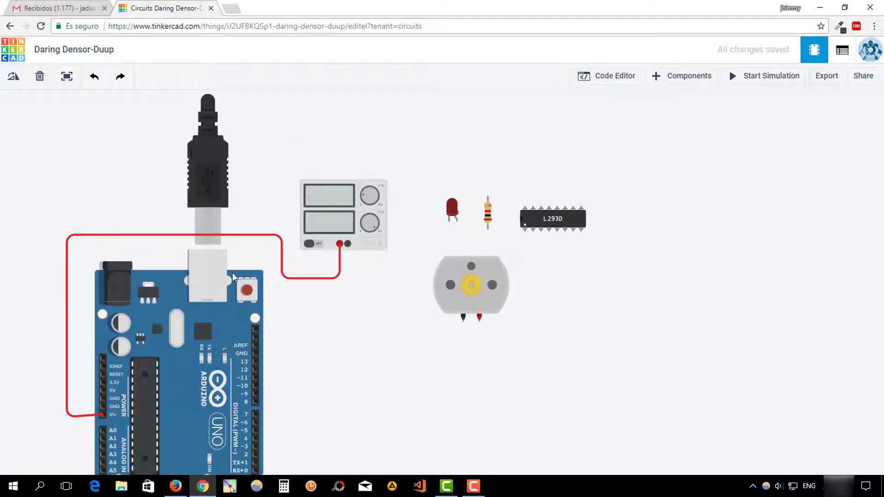
left_click(287, 279)
key("Delete")
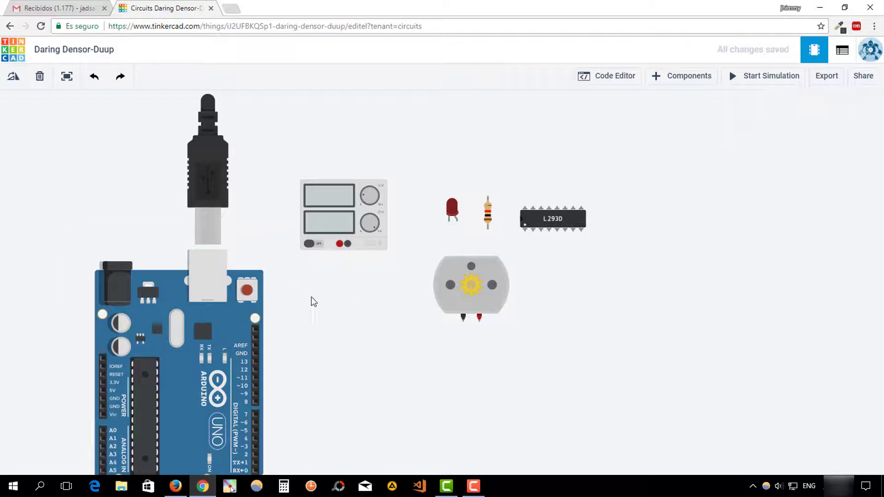
left_click_drag(309, 300, 323, 251)
key("ctrl+z")
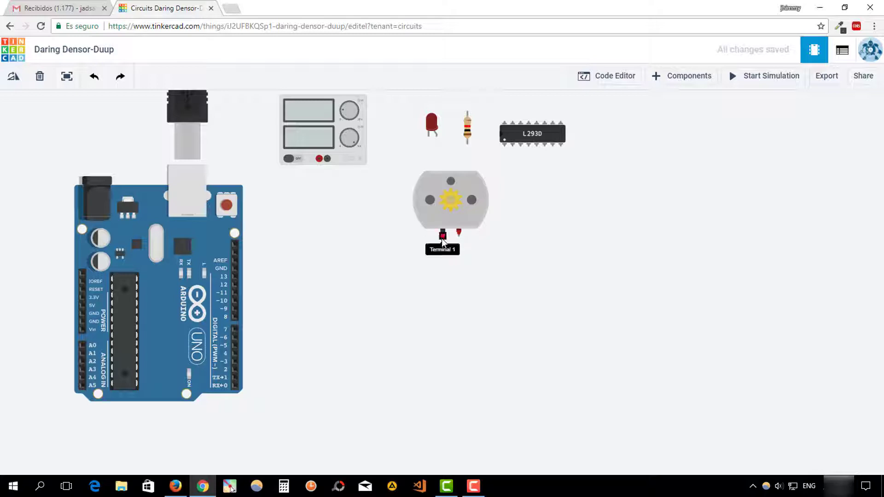
Move the DC motor lower and wire its Terminal 1 to the Arduino's pin 9 with a squared bend below the motor.
left_click_drag(429, 221, 422, 265)
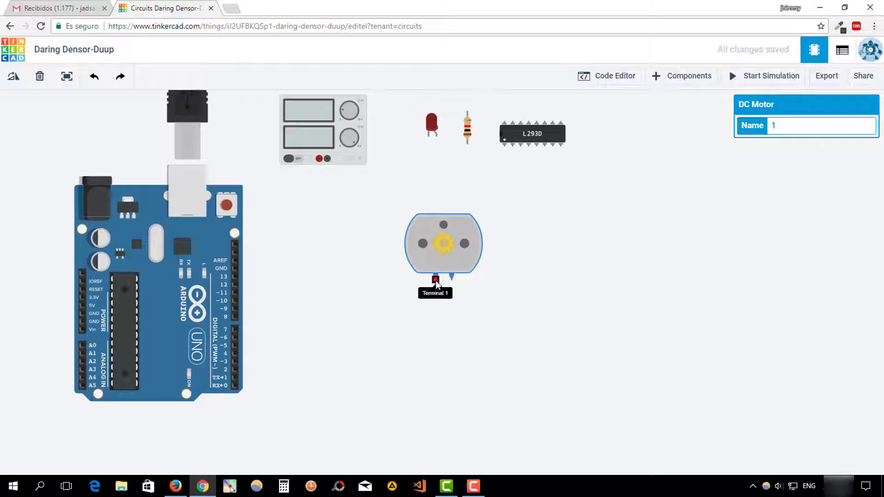
left_click(436, 279)
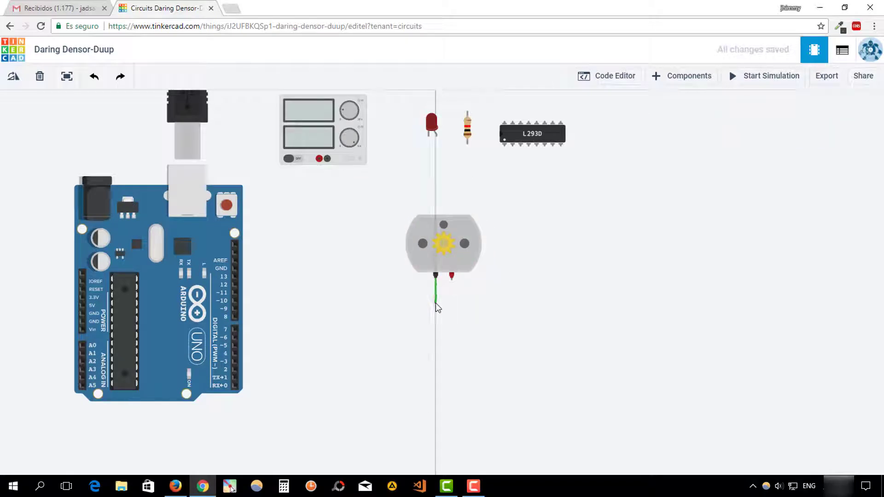
left_click(436, 303)
left_click(242, 307)
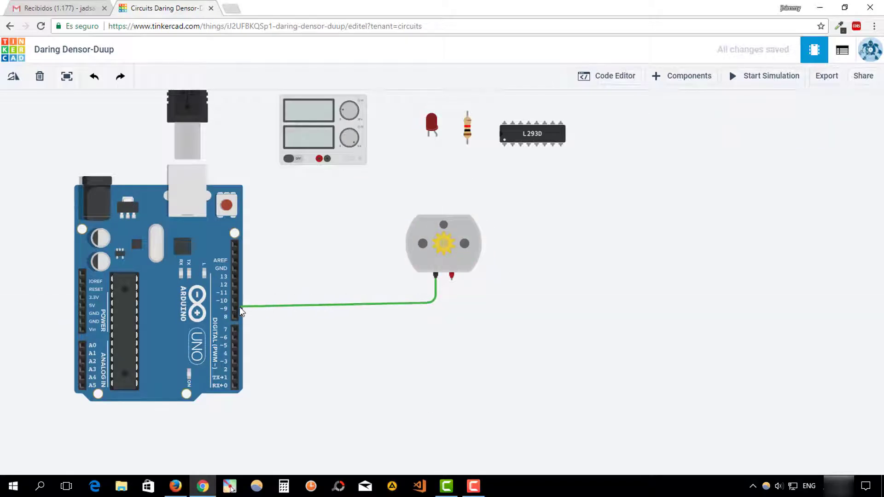
left_click(237, 307)
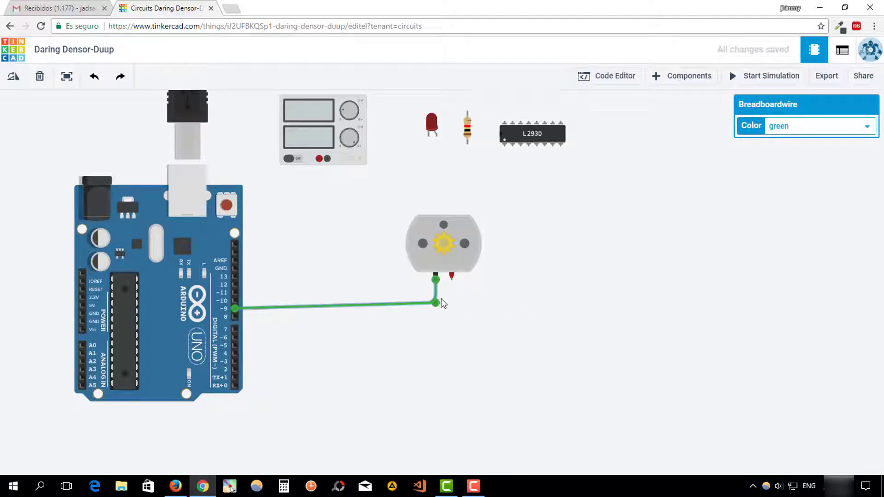
left_click_drag(437, 303, 436, 306)
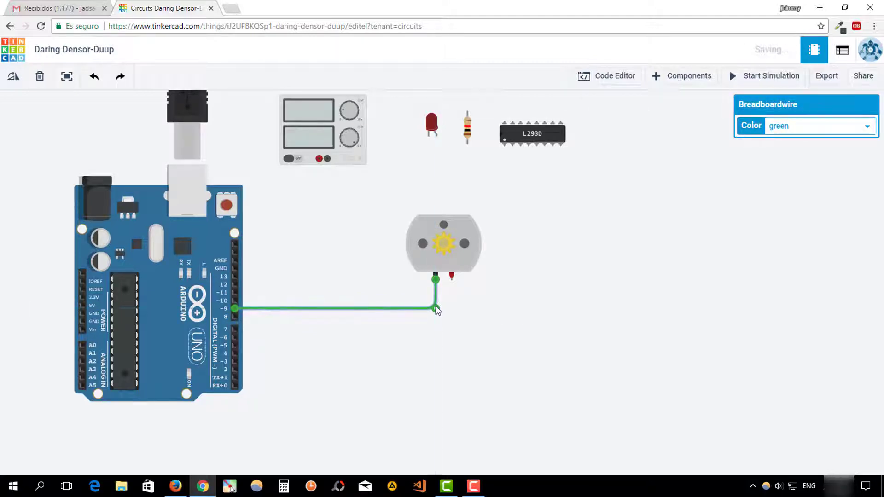
Set the color of the wire between the motor's Terminal 1 and pin 9 to black.
left_click(797, 130)
left_click(779, 139)
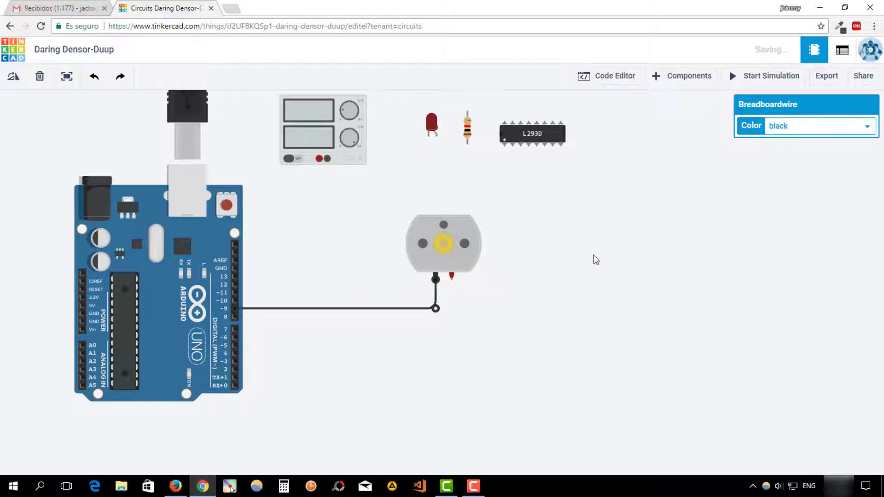
left_click(291, 329)
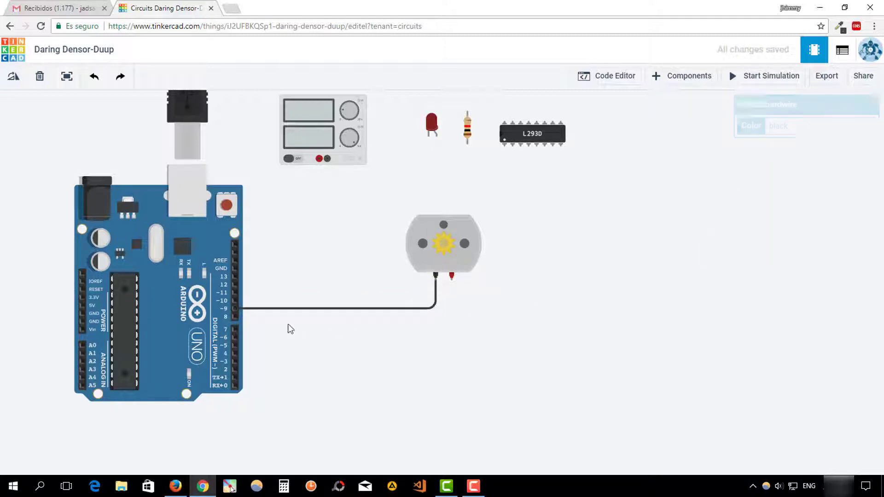
Route a wire from the Arduino's pin 8 to the DC motor's second terminal and color it red.
left_click(234, 317)
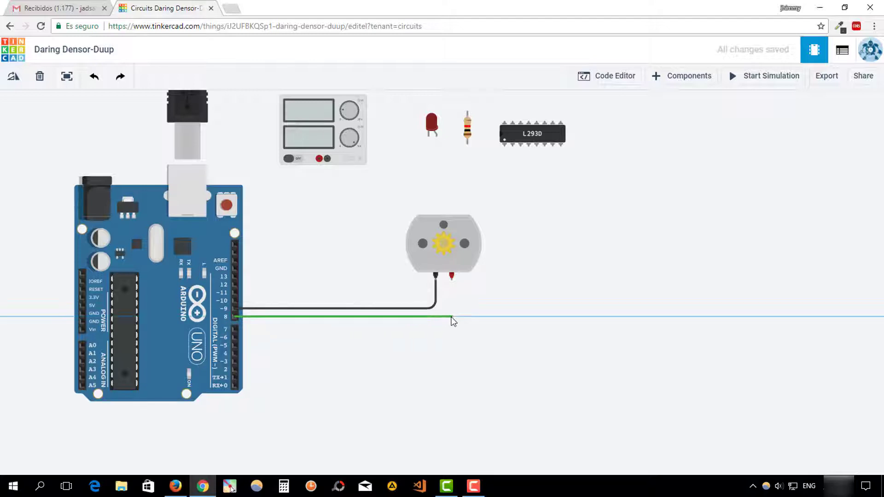
left_click(451, 317)
left_click(452, 279)
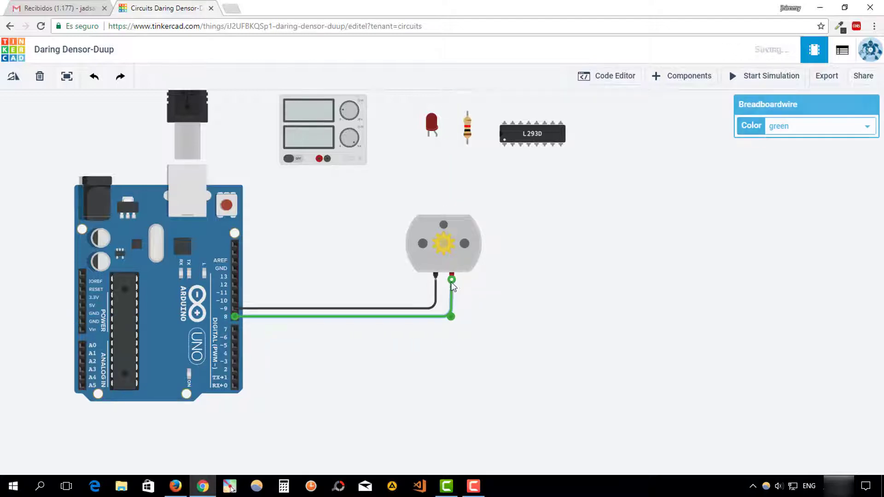
left_click(796, 126)
key("r")
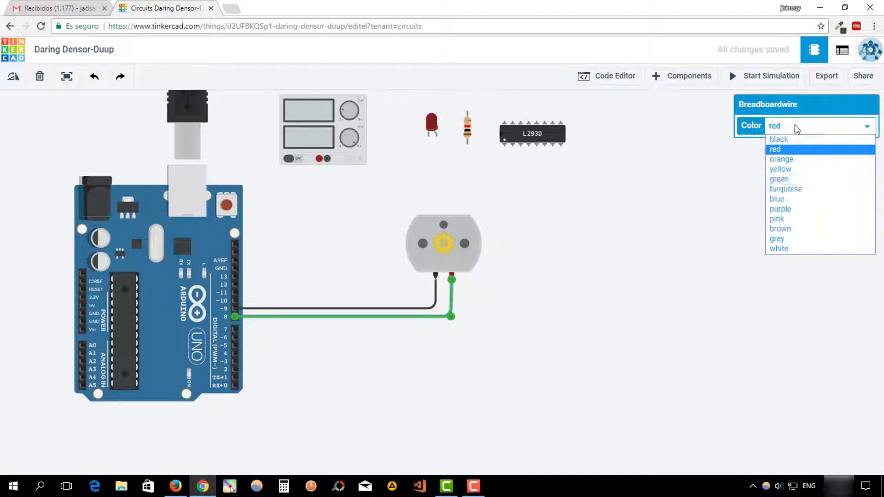
left_click(799, 148)
left_click(615, 234)
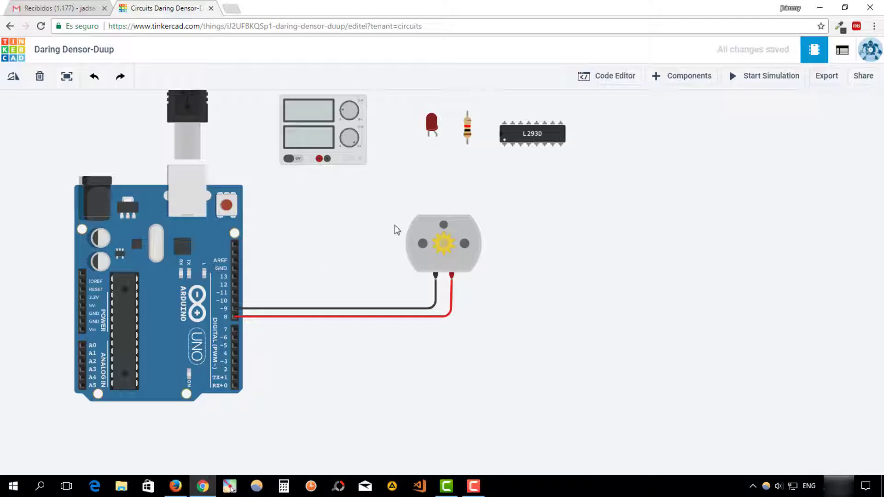
Place the resistor beside the Arduino's GND pin, then set the LED's color to Orange and move it just above the resistor.
mouse_move(203, 251)
left_mouse_down()
mouse_move(196, 281)
mouse_move(211, 283)
mouse_move(204, 253)
left_mouse_up()
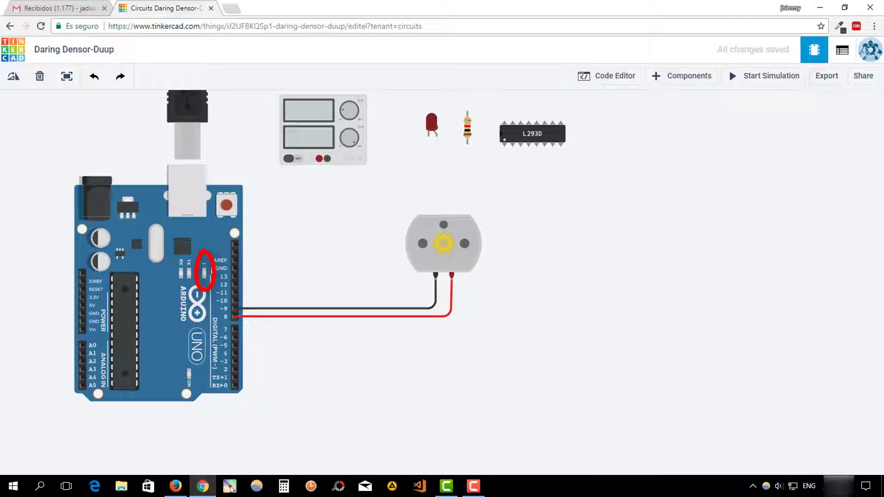
mouse_move(469, 139)
left_mouse_down()
mouse_move(458, 164)
mouse_move(324, 253)
mouse_move(286, 264)
mouse_move(283, 254)
left_mouse_up()
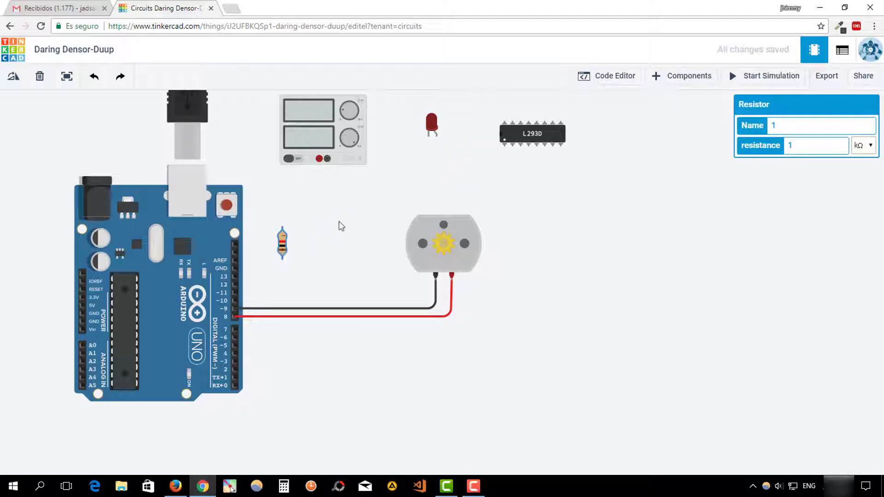
left_click(432, 123)
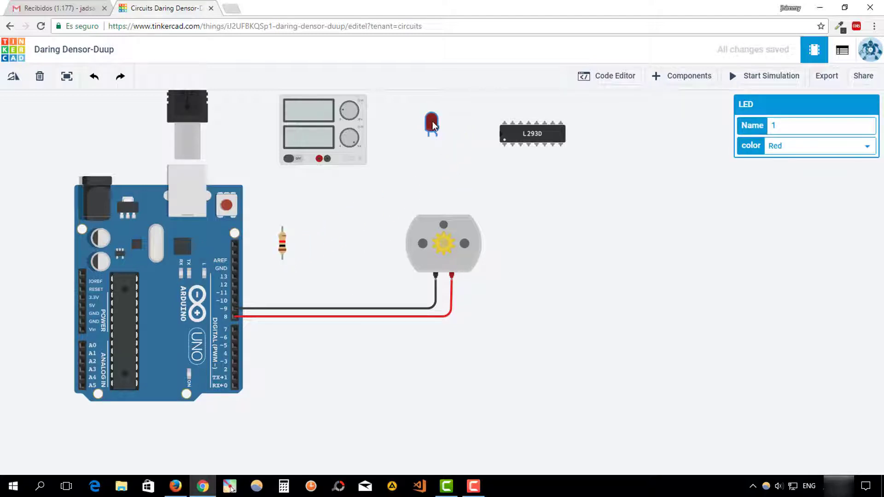
left_click(799, 153)
left_click(783, 180)
left_click_drag(439, 129, 290, 209)
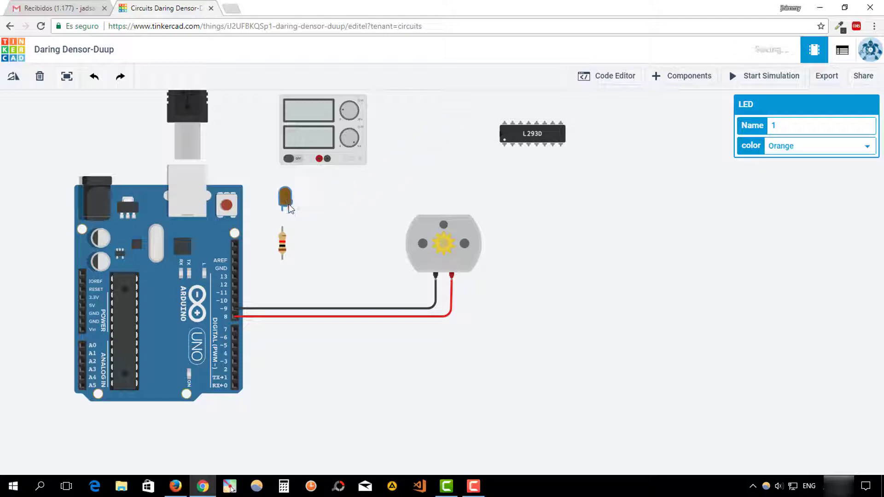
Wire the LED's cathode to the resistor's upper end and the resistor's lower end to the Arduino's GND pin beside pin 13.
left_click(282, 211)
left_click(282, 227)
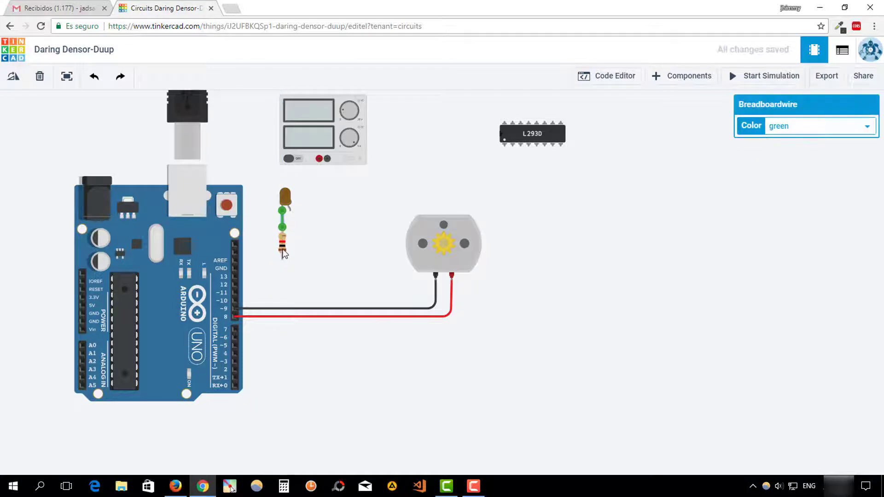
left_click(282, 267)
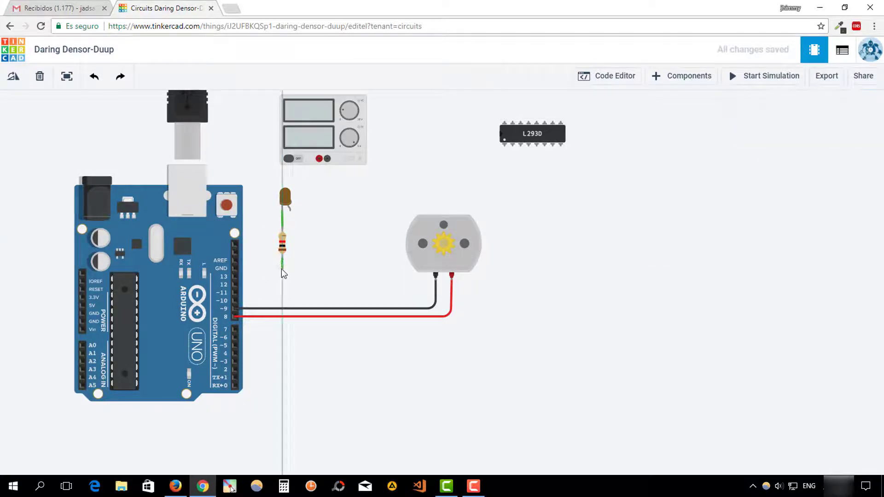
left_click(236, 268)
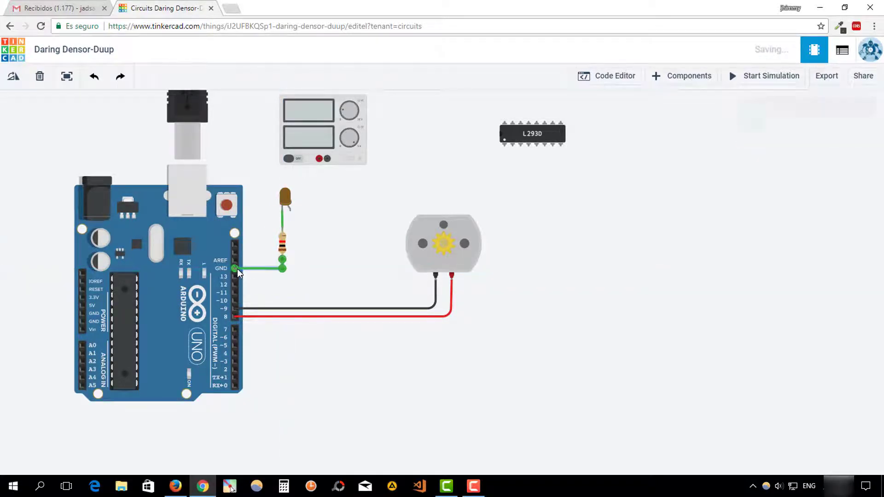
Set both wires on the resistor, the one to GND and the one to the LED, to black.
left_click(804, 127)
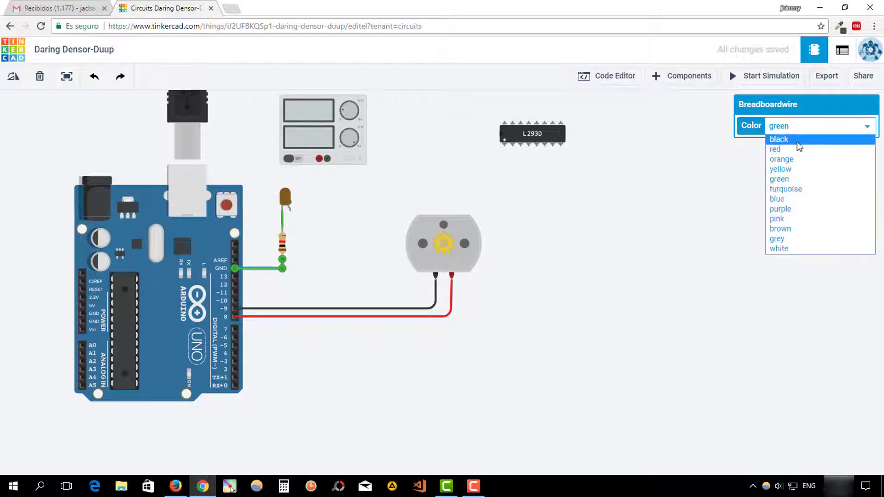
left_click(800, 138)
left_click(282, 227)
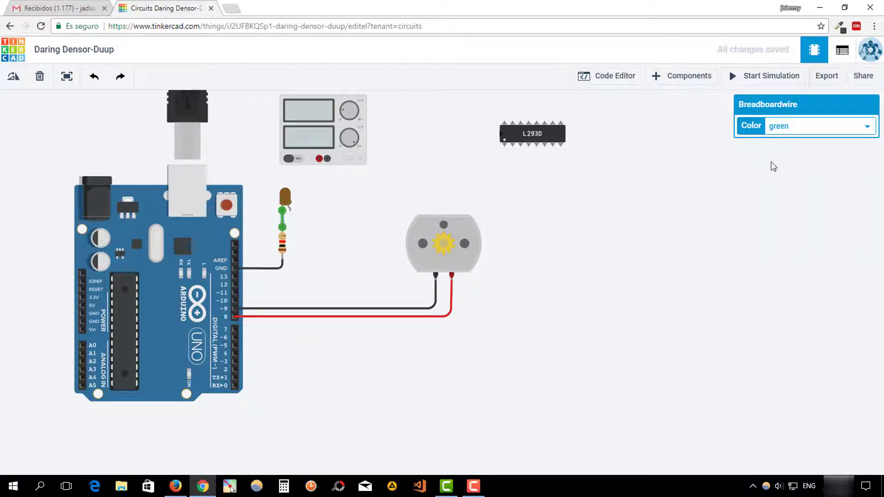
left_click(800, 129)
left_click(792, 140)
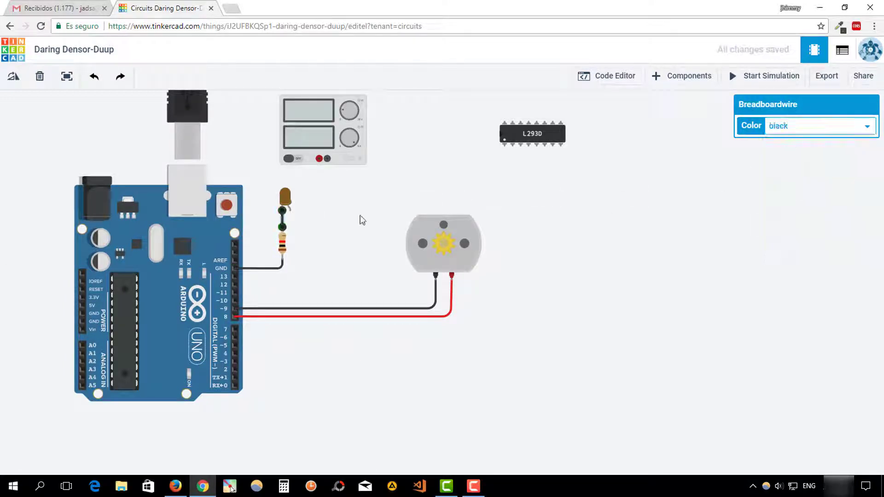
Route a wire from the LED's anode to the Arduino's pin 13 and color it red.
left_click(290, 210)
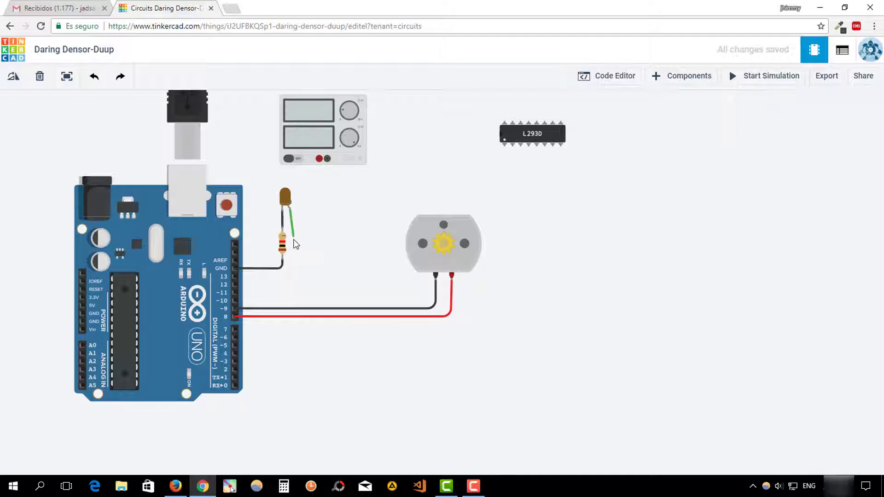
left_click(290, 277)
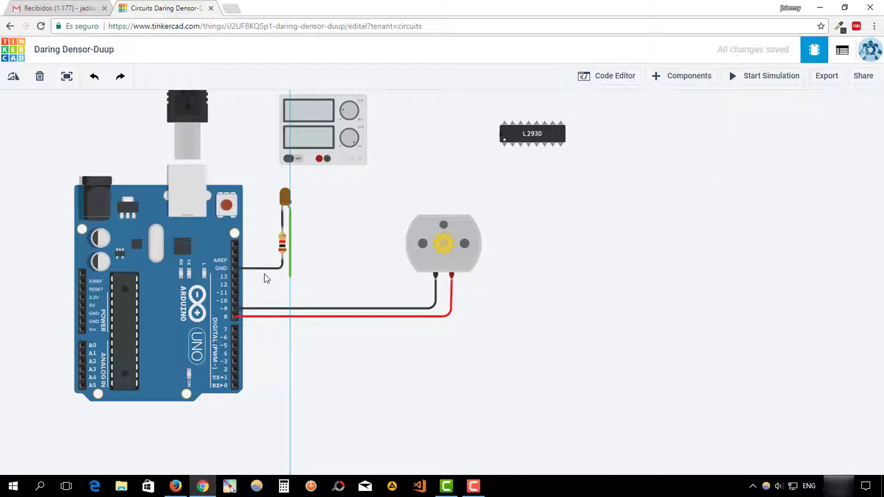
left_click(235, 276)
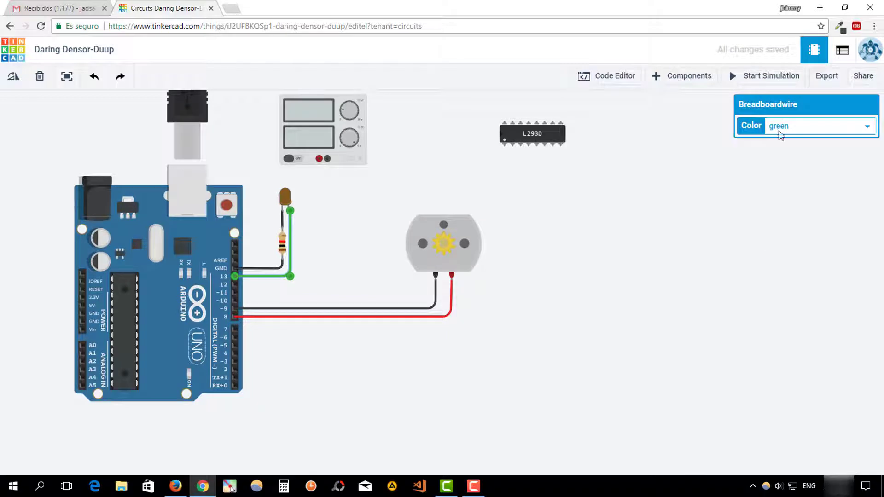
left_click(781, 134)
left_click(783, 148)
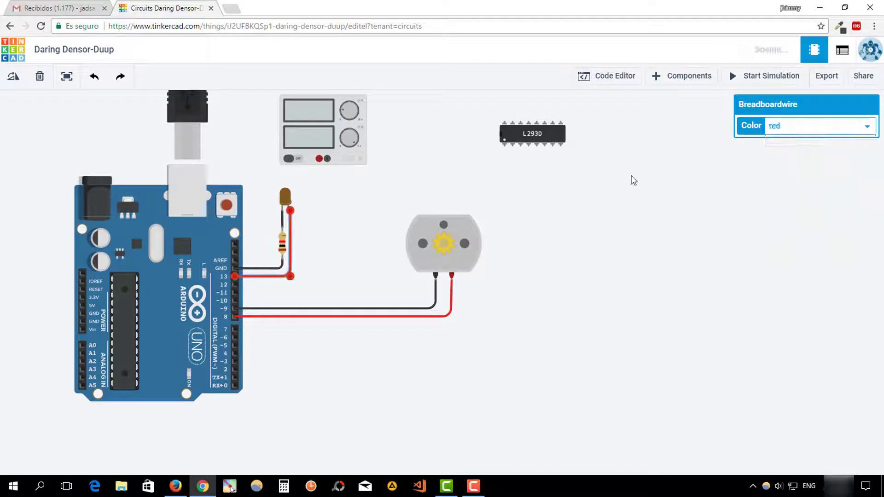
left_click(371, 217)
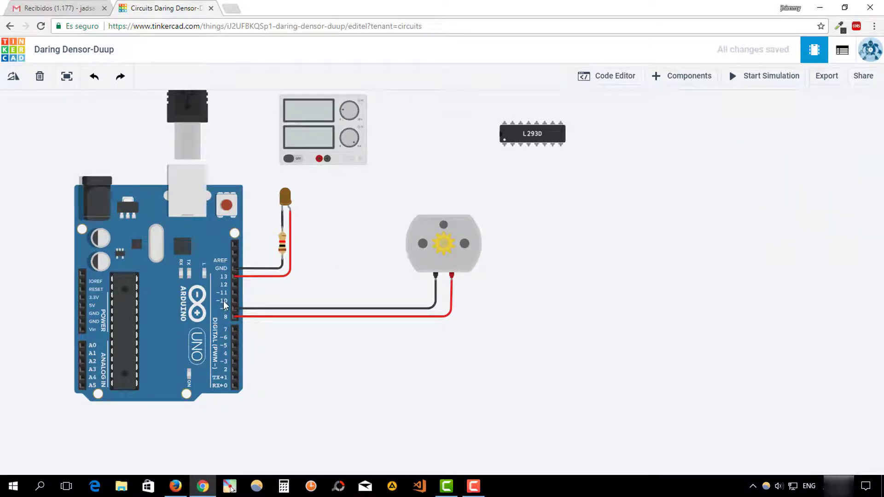
Move the DC motor beside the LED and realign the bends of its black and red wires directly below its terminals.
left_click_drag(427, 269, 330, 264)
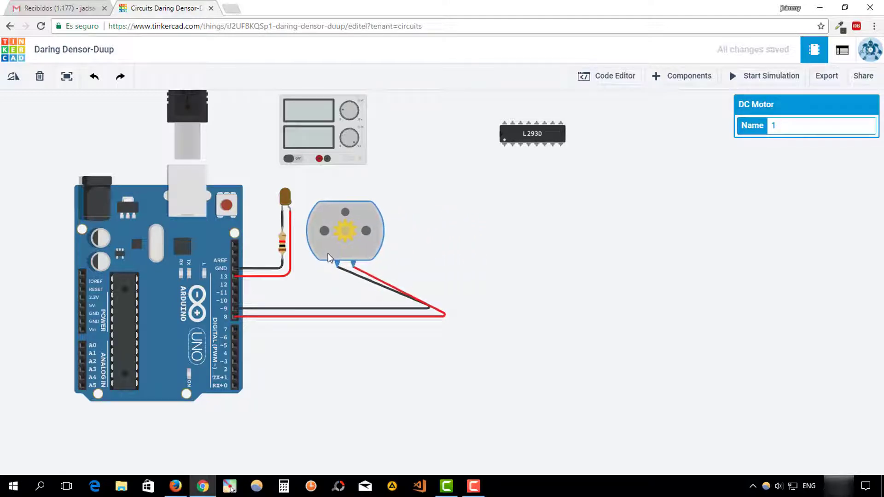
left_click(410, 312)
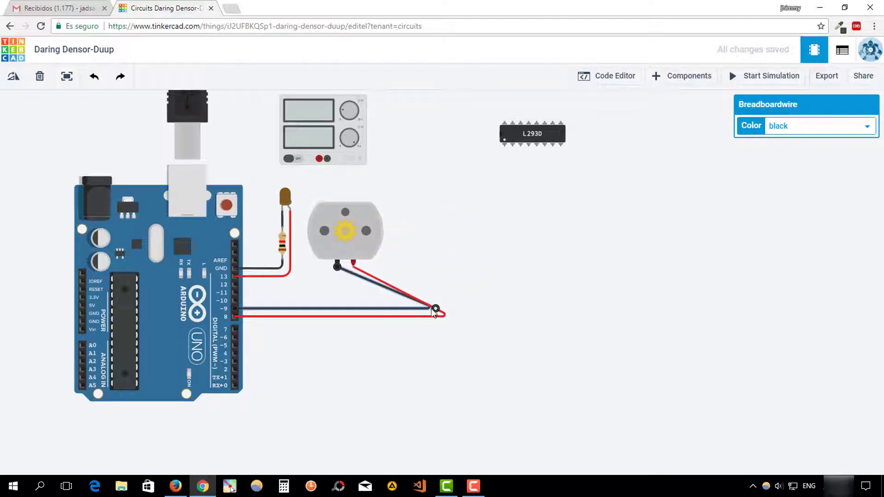
left_click_drag(433, 313, 337, 309)
left_click(447, 316)
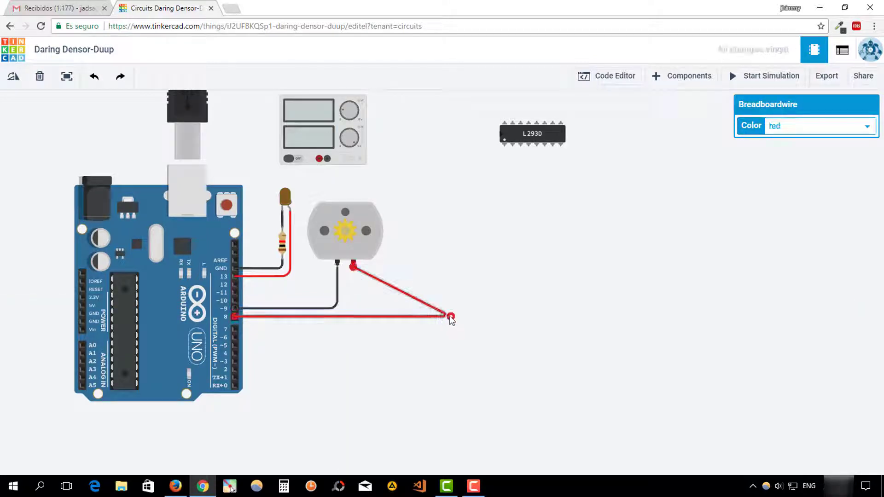
left_click_drag(450, 317, 354, 317)
left_click(401, 302)
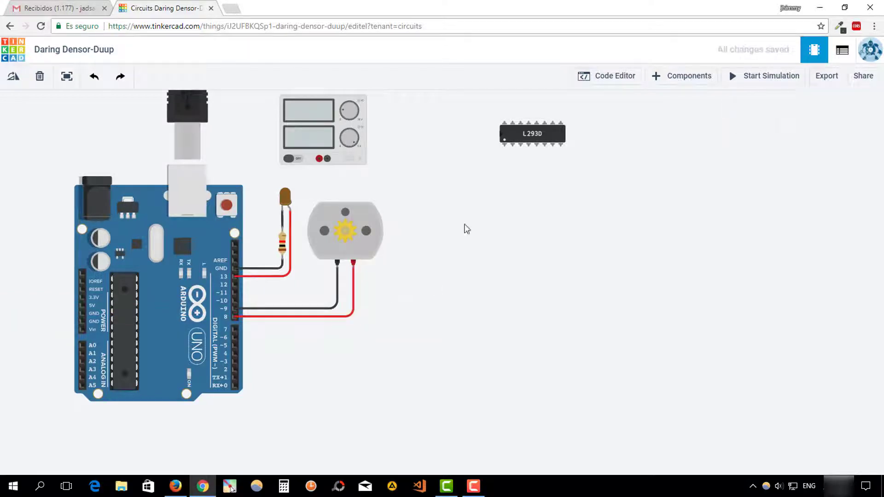
Move the L293D motor driver next to the power supply.
left_click_drag(523, 142, 407, 140)
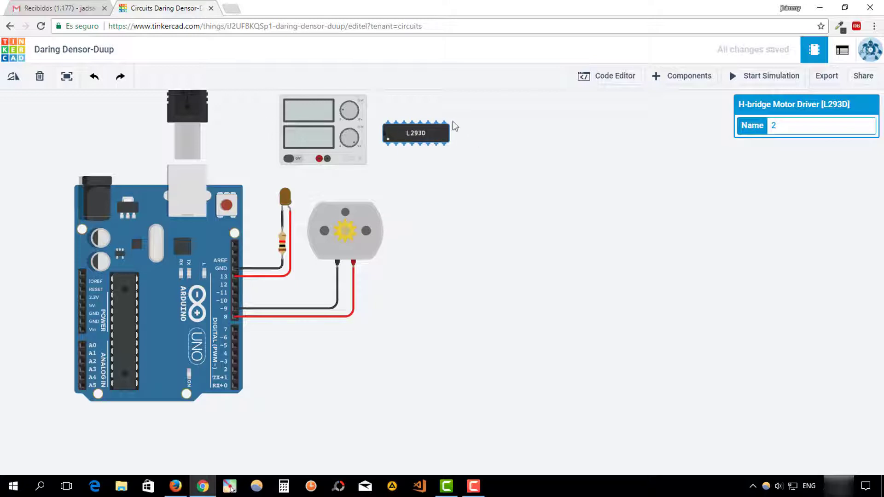
left_click(479, 187)
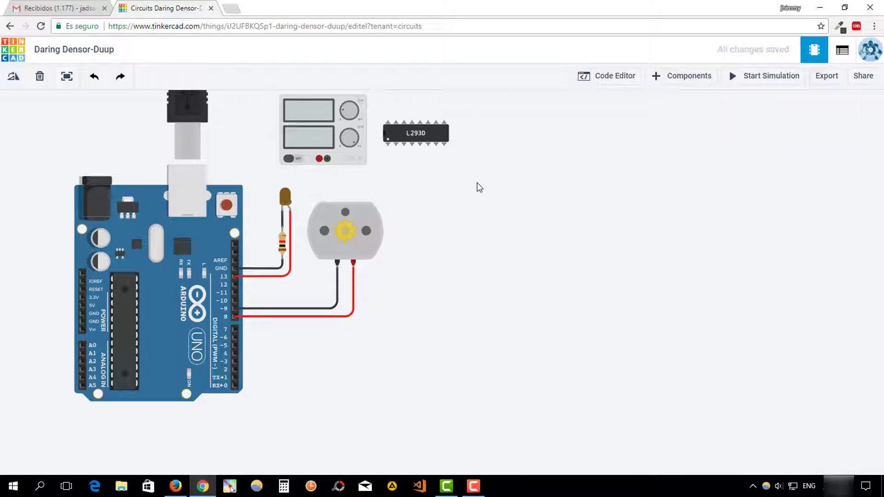
left_click_drag(479, 187, 667, 207)
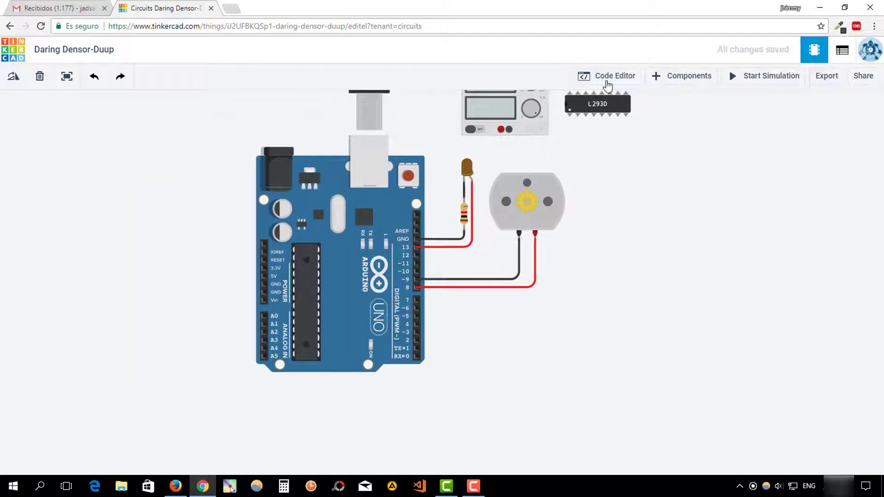
Open the code editor, enlarge its area, and add a separate "set built-in LED to HIGH" block to the block workspace.
left_click(606, 84)
left_click_drag(545, 326, 548, 182)
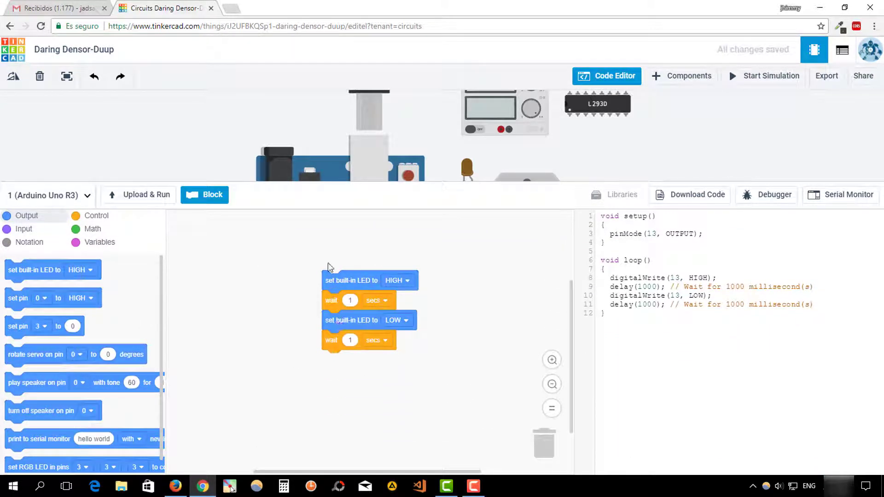
left_click_drag(33, 271, 260, 252)
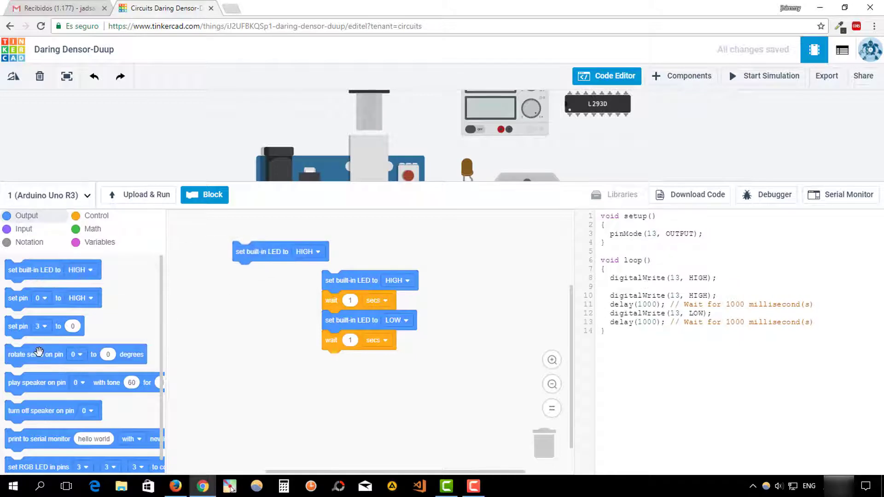
Add a "rotate servo on pin 0" block to the workspace and convert the block program to editable text code.
left_click_drag(43, 353, 191, 334)
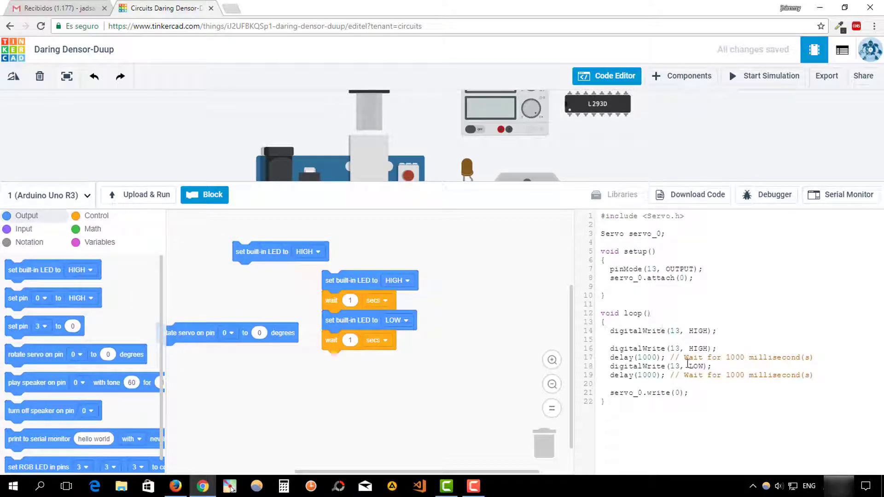
left_click(192, 198)
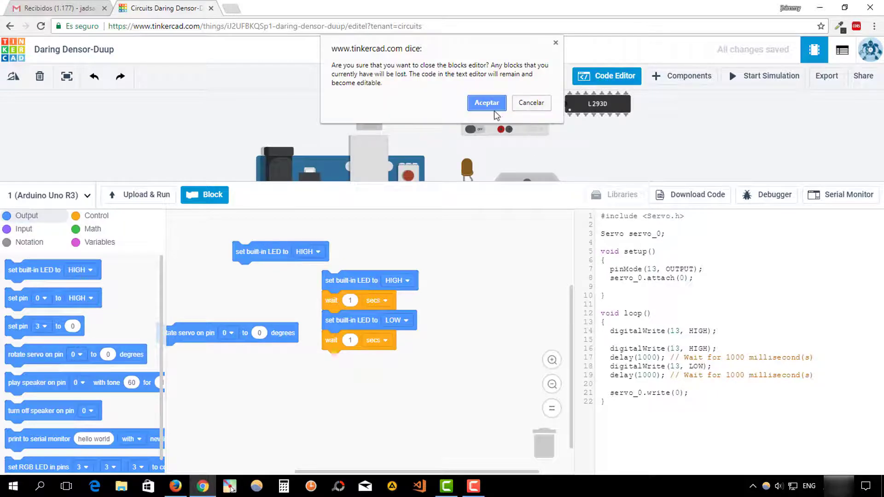
left_click(484, 103)
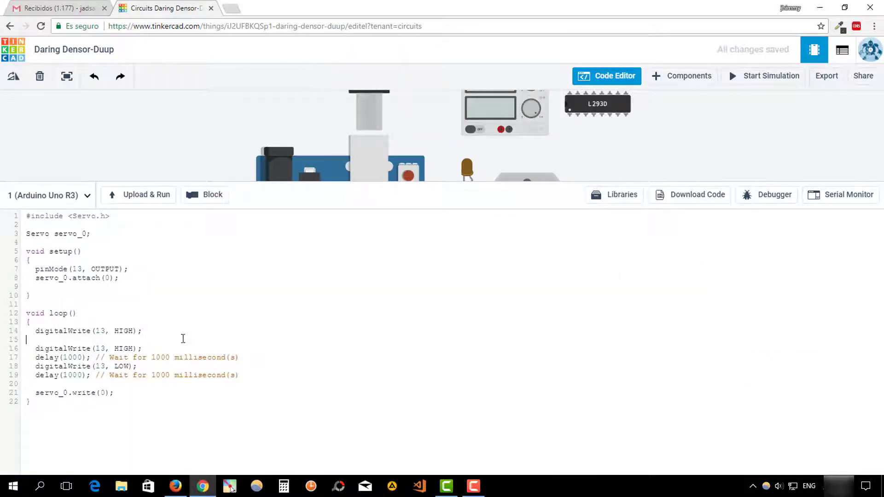
Insert several lines of filler text, such as "dsfds" and "dsffdsf", below the first digitalWrite line in loop().
type("dsfdsfds")
key("Return")
type("dsfds")
key("Return")
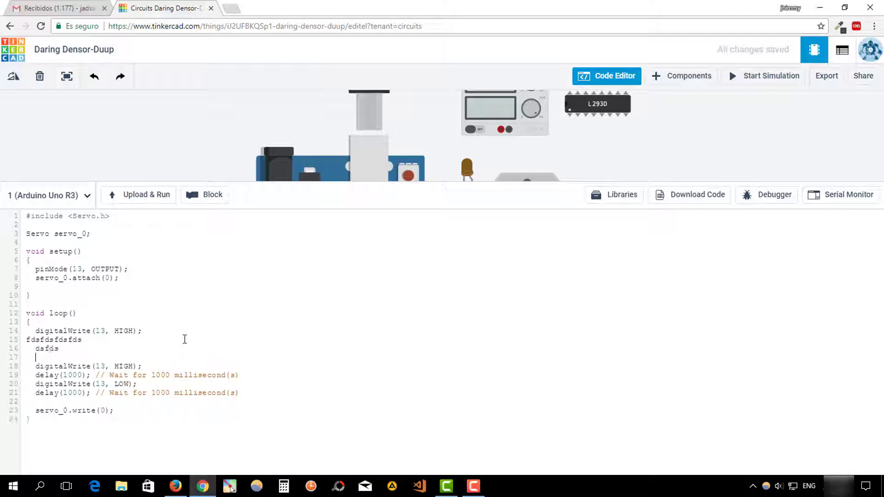
type("dsffdsf")
key("Return")
type("dsf")
key("Return")
type("s")
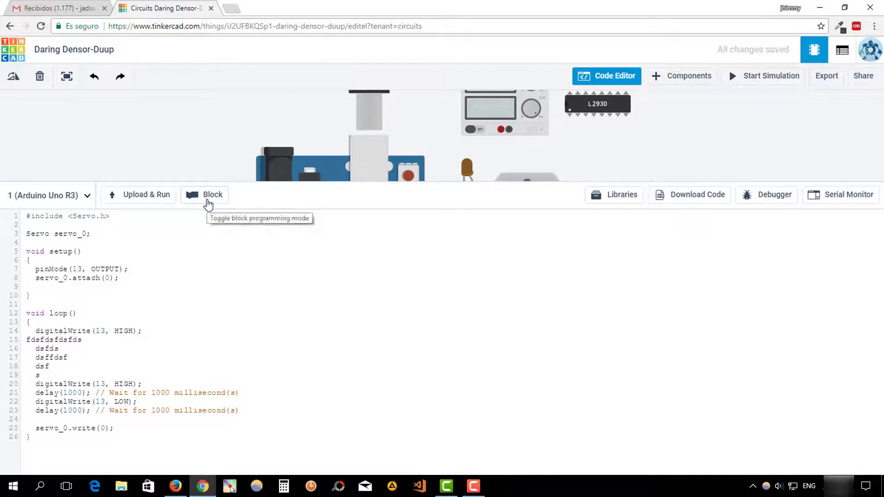
Re-enable block programming, accepting the loss of the text code, and delete the default LED blink stack.
left_click(208, 204)
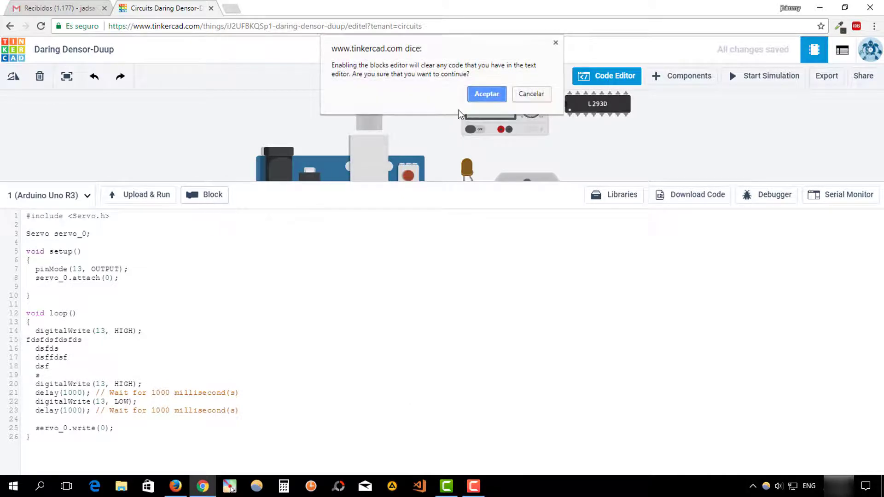
left_click(479, 94)
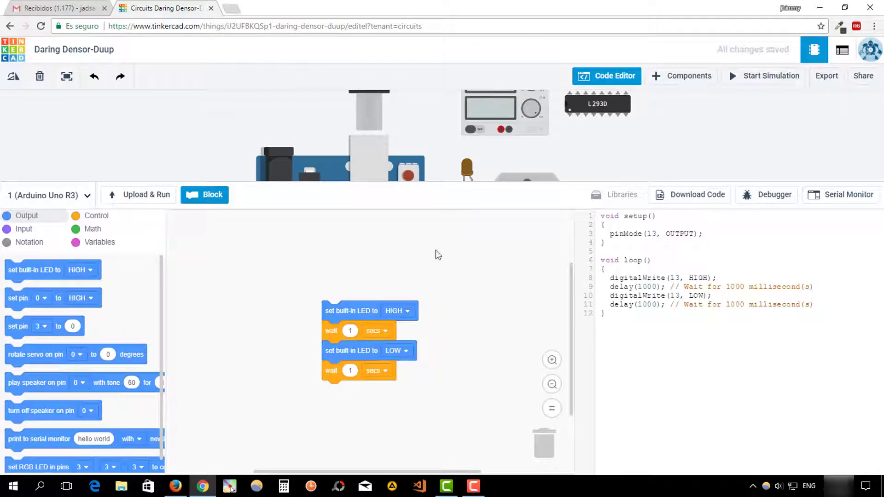
left_click_drag(346, 309, 548, 447)
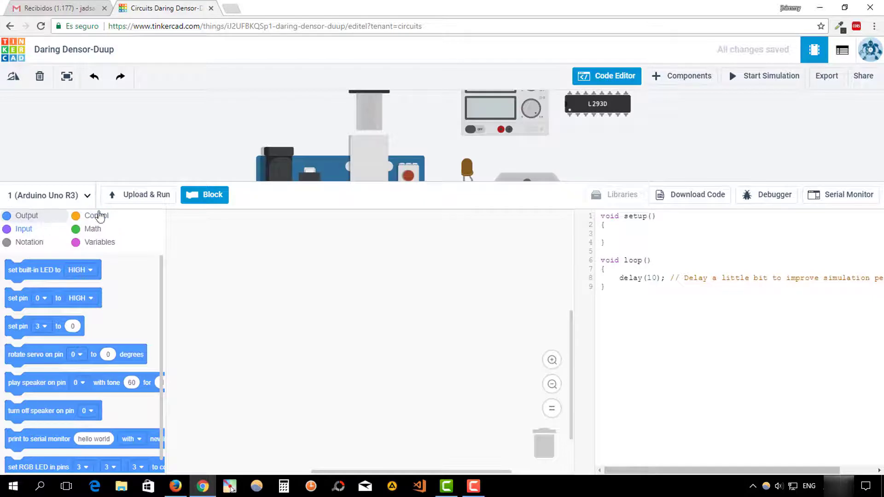
Look through the Control, Math, Variables, Notation and Input block categories and return to the Output blocks.
left_click(95, 217)
left_click(93, 231)
left_click(94, 244)
left_click(29, 242)
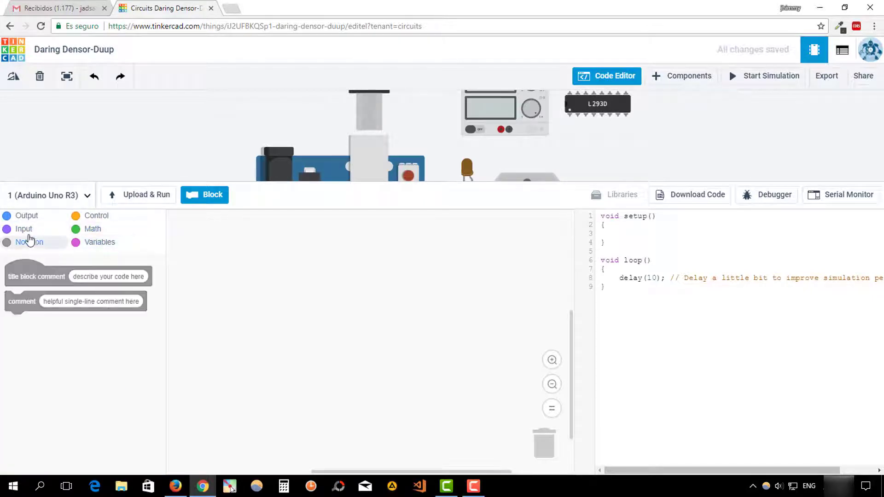
left_click(25, 229)
left_click(80, 216)
left_click(27, 217)
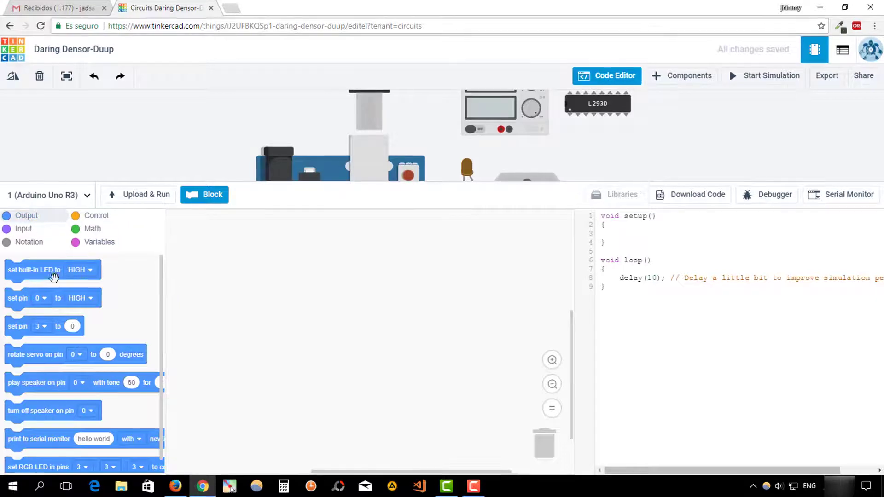
Stack two "set built-in LED to HIGH" blocks in the workspace and delete the stack.
left_click_drag(40, 271, 305, 265)
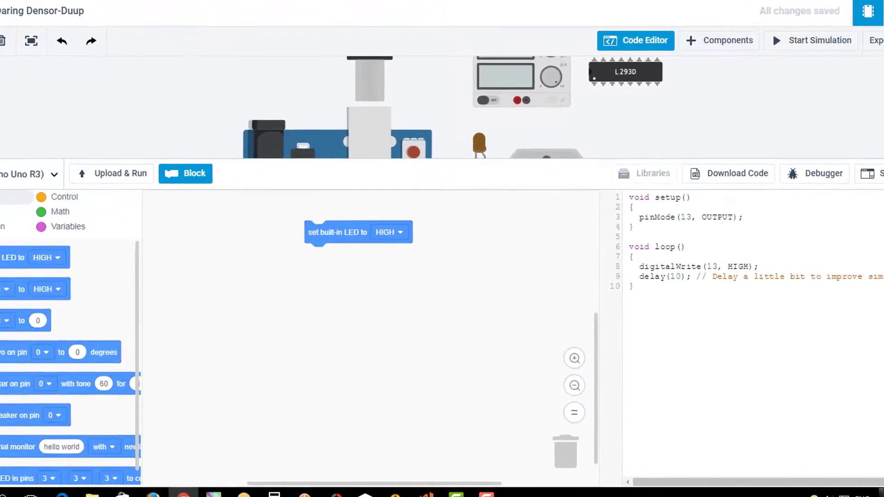
mouse_move(40, 262)
left_mouse_down()
mouse_move(320, 271)
mouse_move(317, 258)
left_mouse_up()
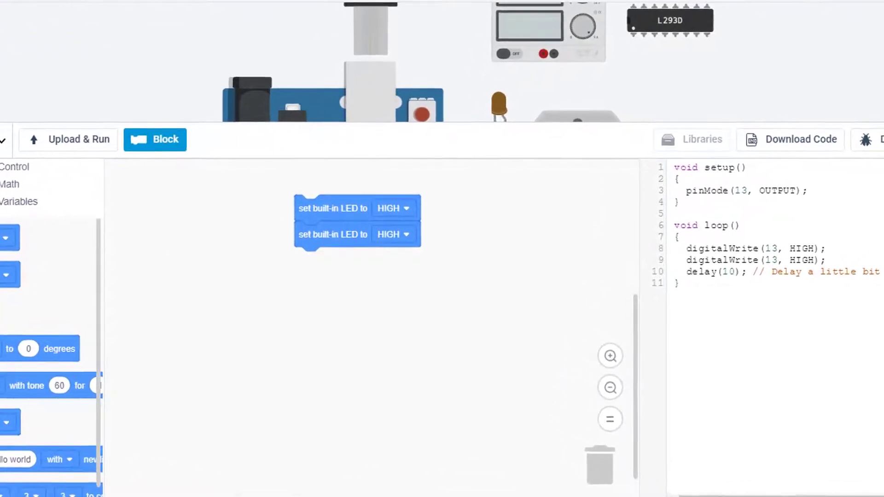
left_click_drag(315, 205, 608, 481)
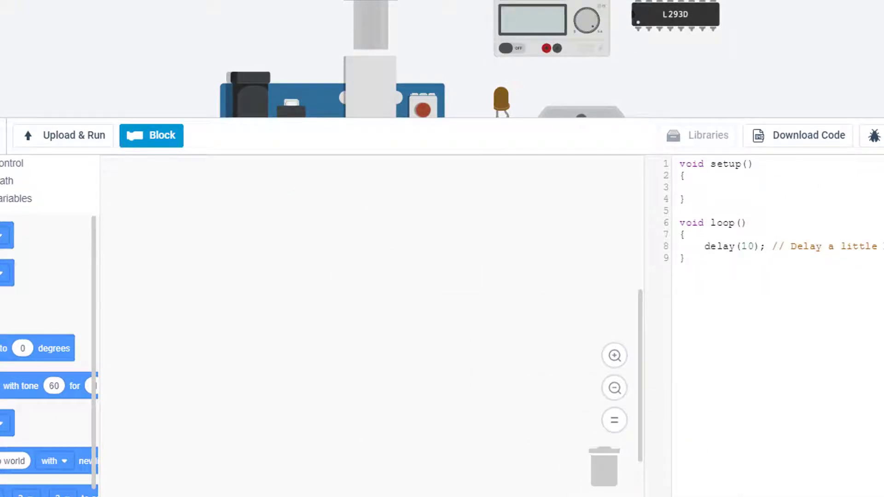
Stack a "set built-in LED to HIGH" block with two "set pin to HIGH" blocks beneath it in the workspace.
left_click_drag(7, 235, 303, 205)
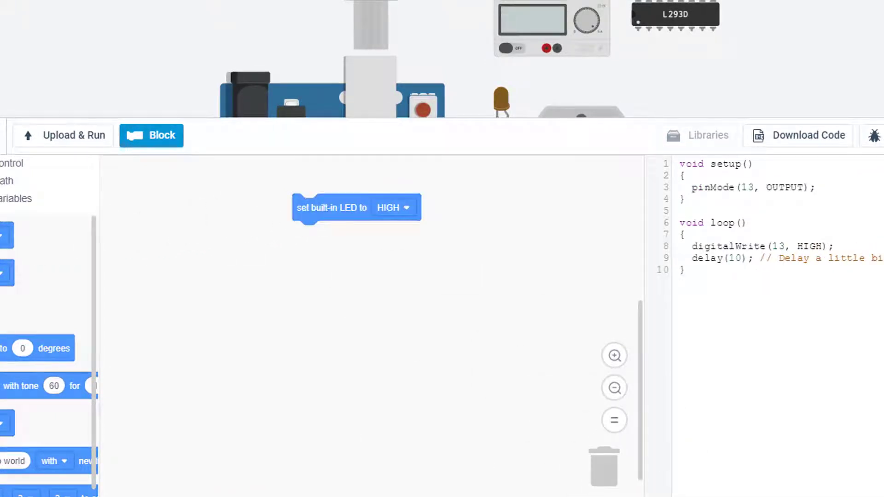
left_click_drag(7, 273, 304, 236)
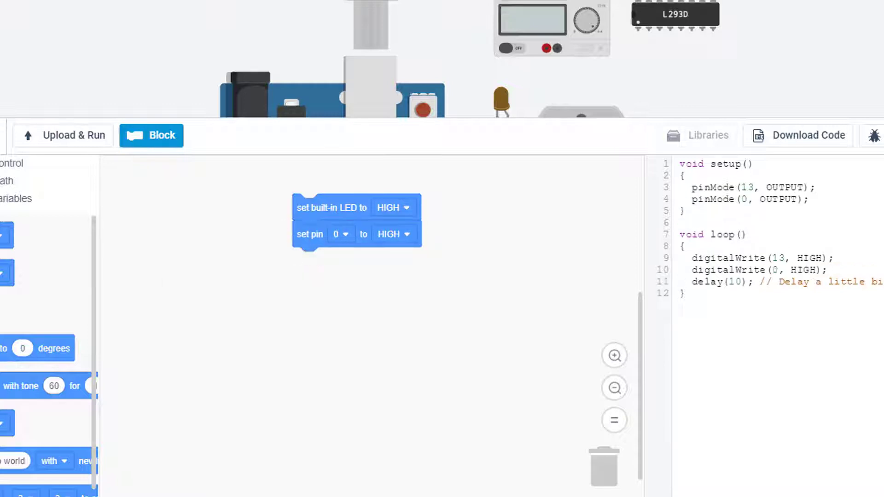
left_click_drag(7, 273, 297, 281)
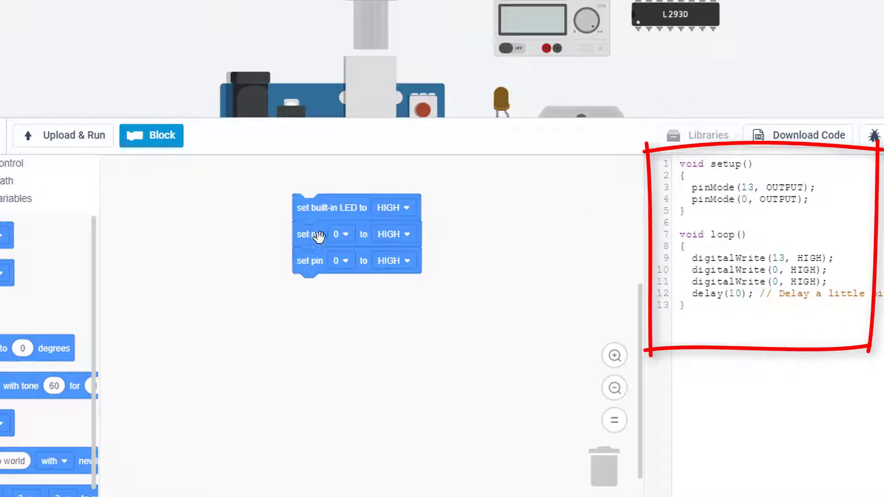
Assign pin 9 to the first "set pin" block and pin 8 to the second.
left_click(345, 235)
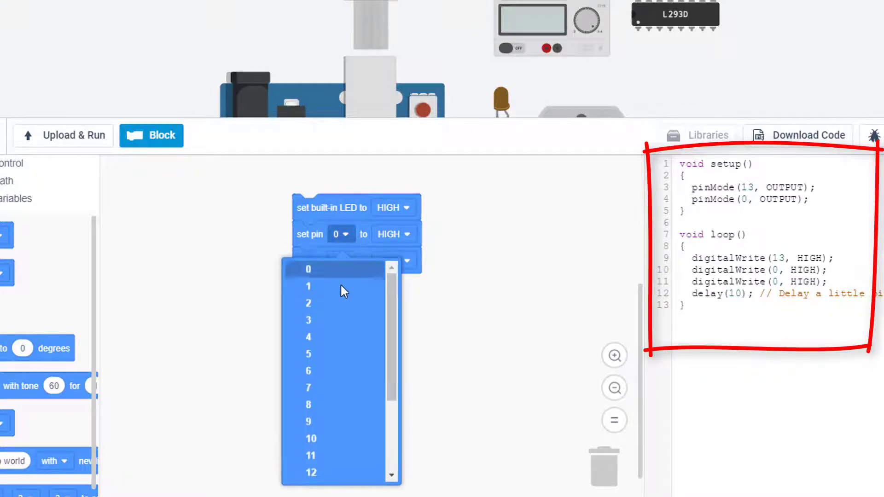
left_click(333, 423)
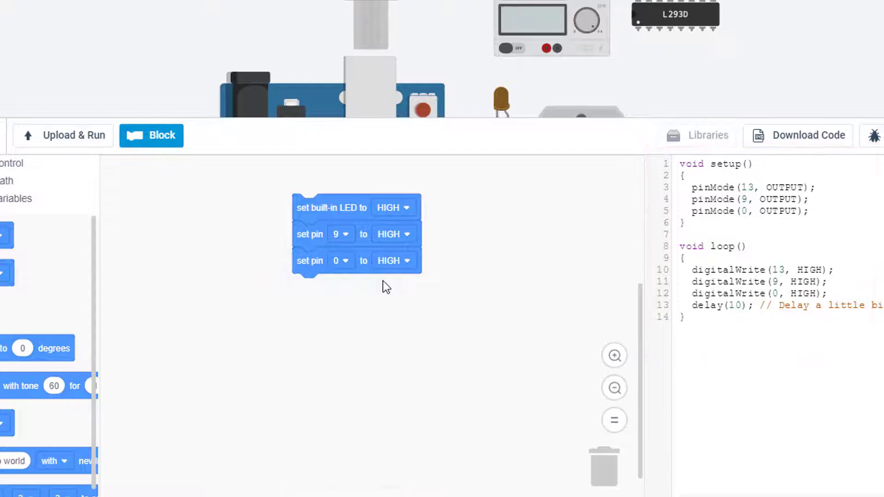
left_click(349, 267)
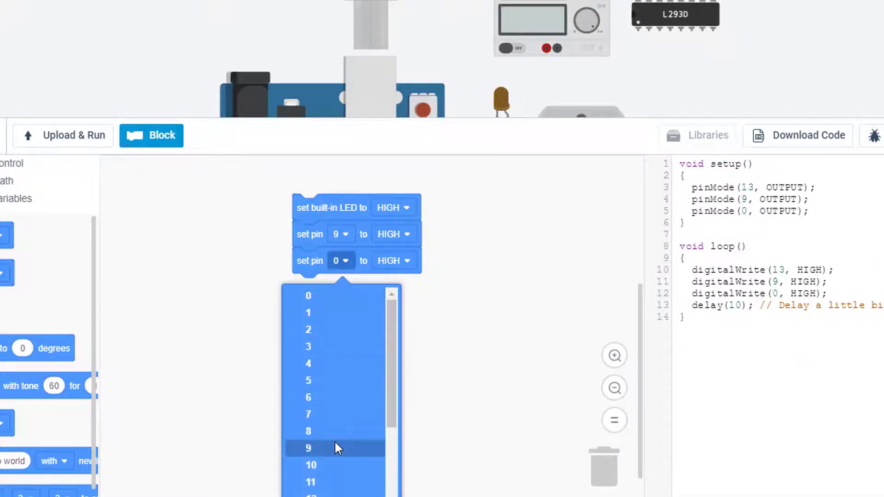
left_click(334, 441)
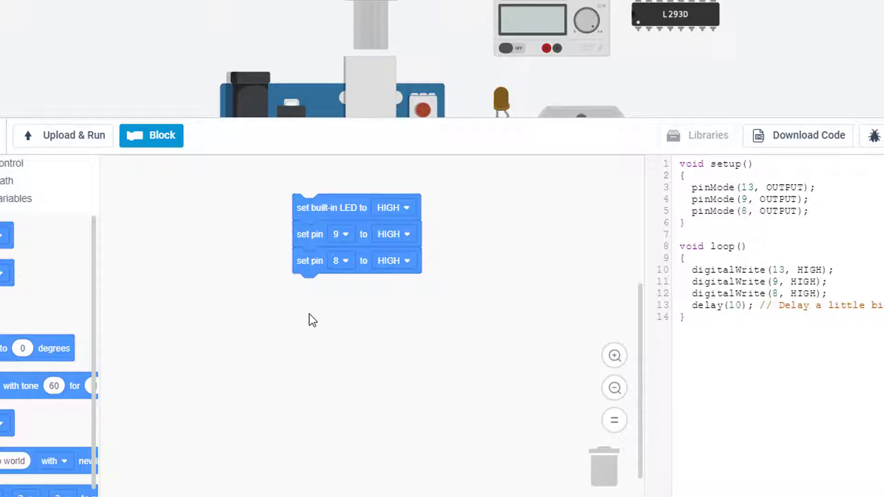
Attach a wait block beneath the pin 8 block and set it to 3 seconds.
left_click(17, 165)
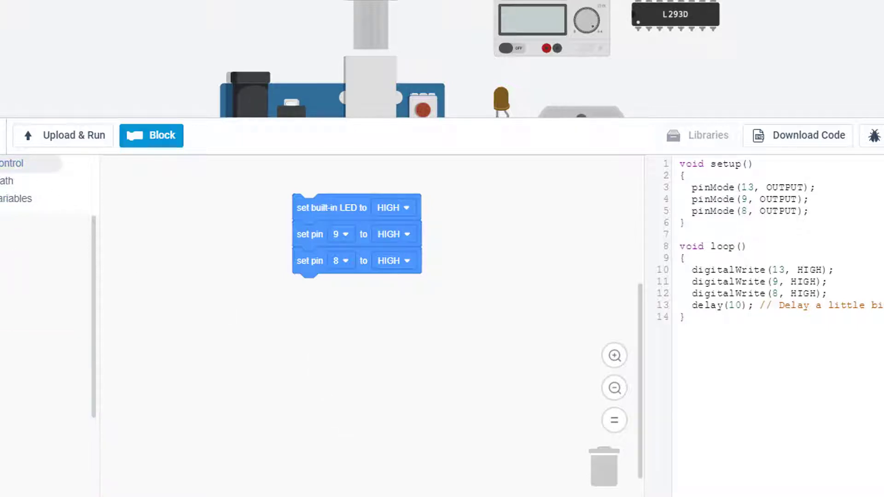
left_click_drag(14, 255, 310, 302)
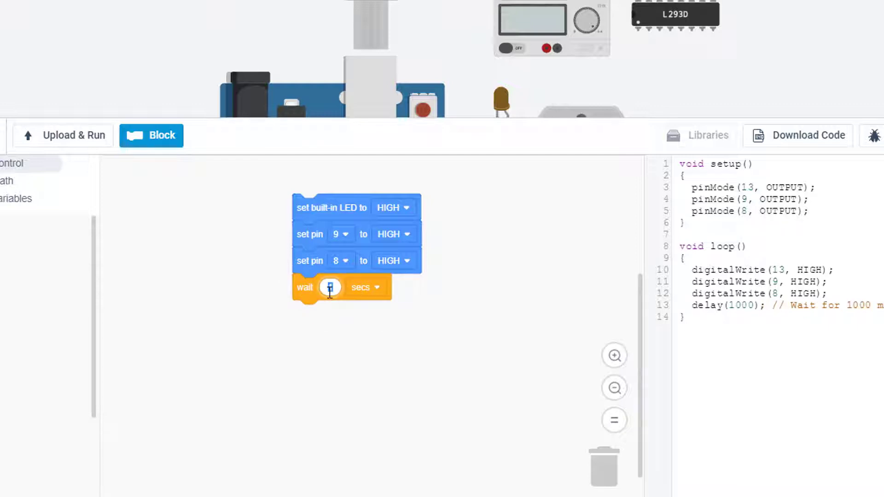
key("Return")
left_click(377, 288)
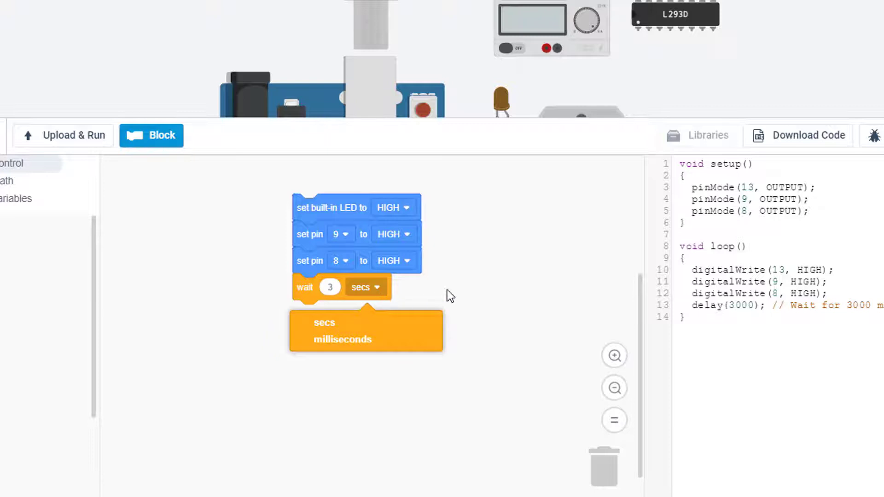
left_click(505, 281)
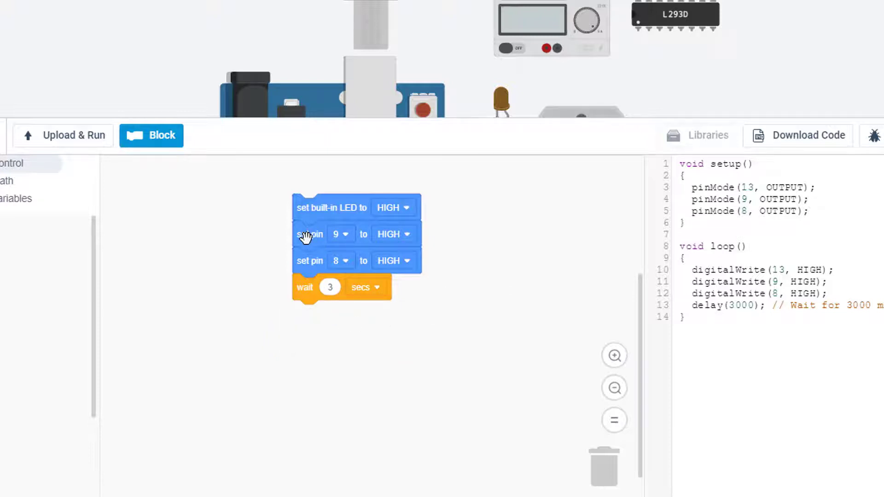
Duplicate the pin 9, pin 8 and wait blocks and attach the copies at the end of the stack.
right_click(317, 241)
key("Escape")
left_click_drag(338, 348, 295, 305)
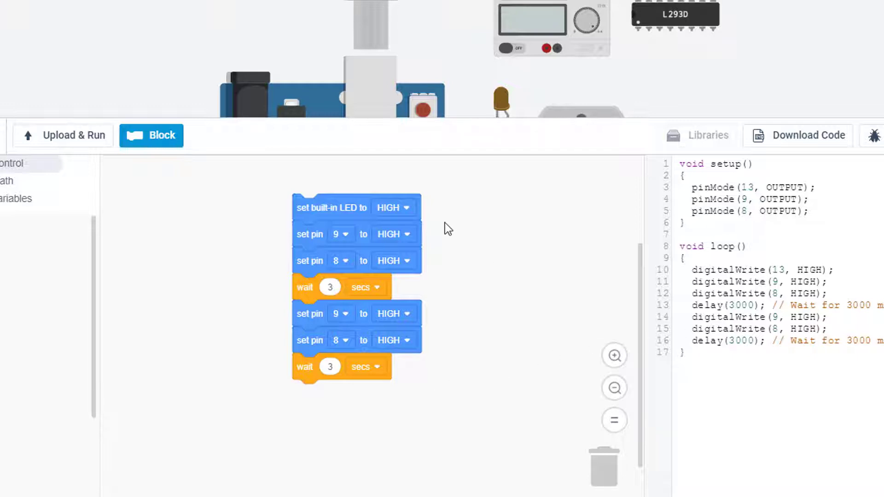
Upload and run the program, hide the code editor to watch the circuit, and stop the simulation.
left_click(68, 138)
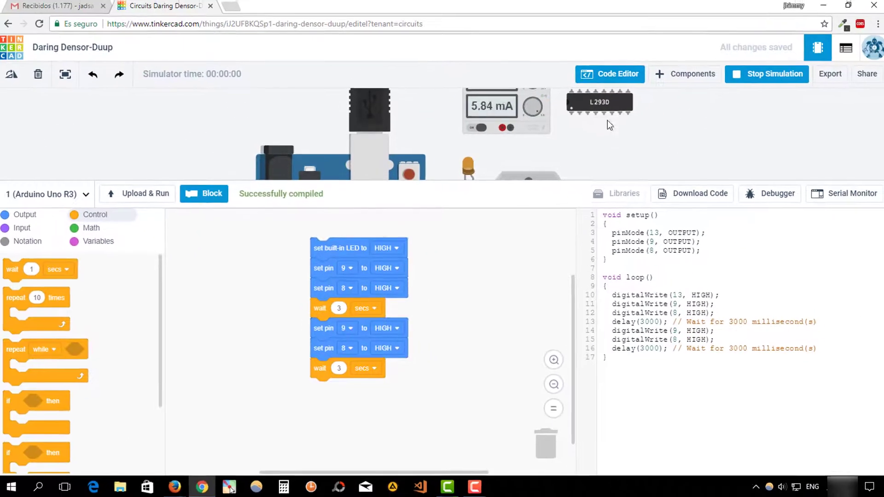
left_click(610, 74)
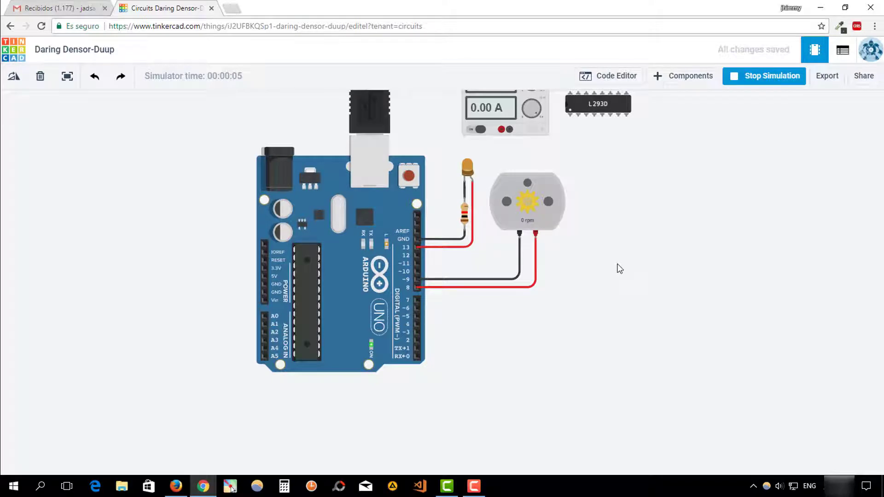
left_click(766, 82)
Reopen the code editor and set pin 8 to LOW in the first group and pin 9 to LOW in the second.
left_click(608, 75)
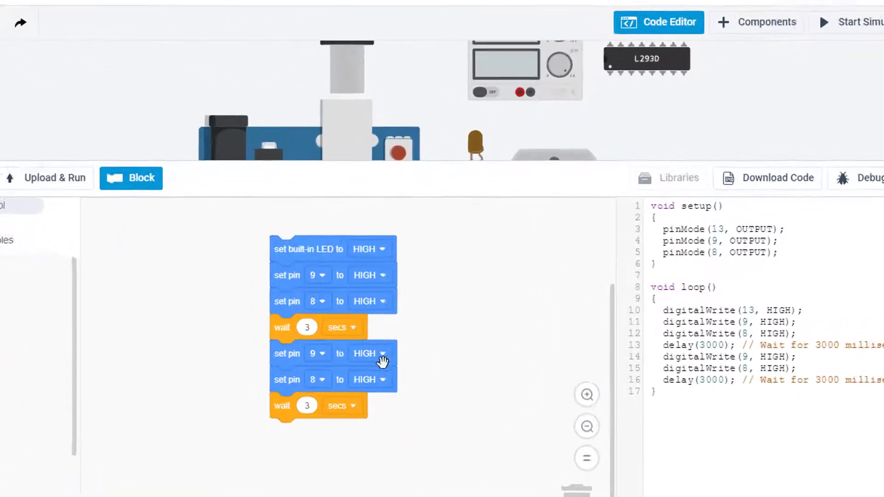
left_click(374, 309)
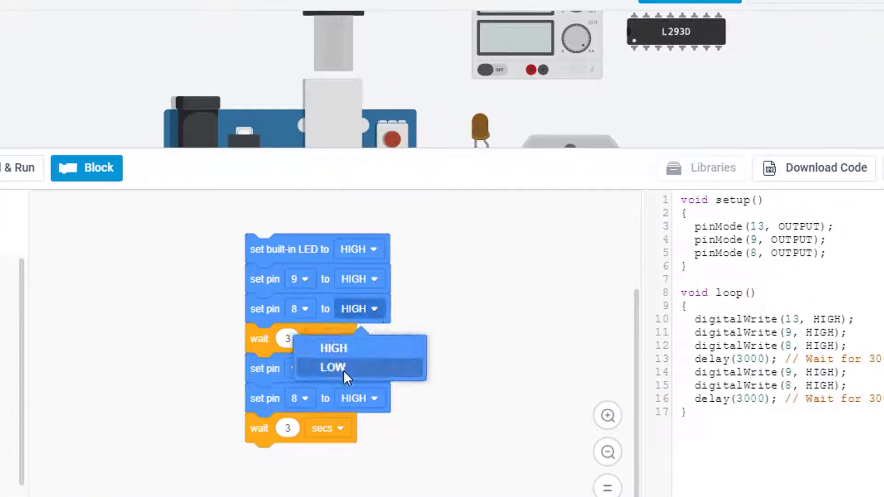
left_click(366, 369)
left_click(375, 368)
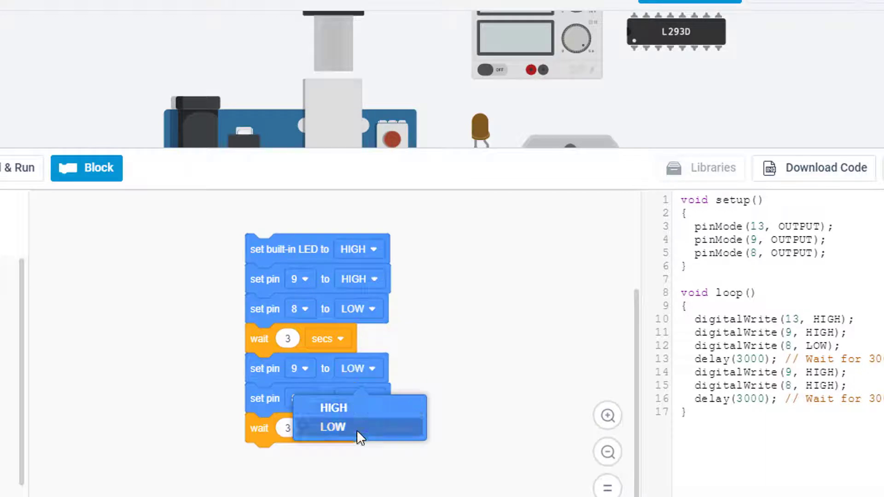
left_click(357, 427)
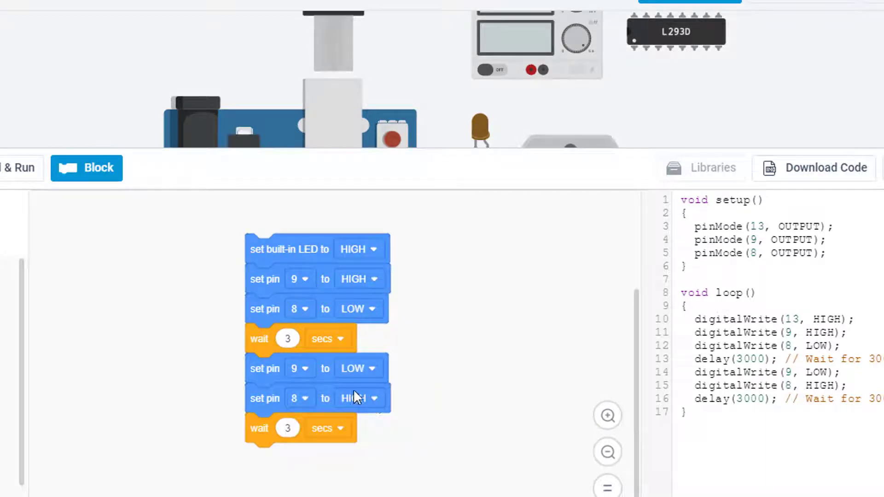
Upload and run the revised program and hide the code editor to watch the motor and LED.
left_click(12, 183)
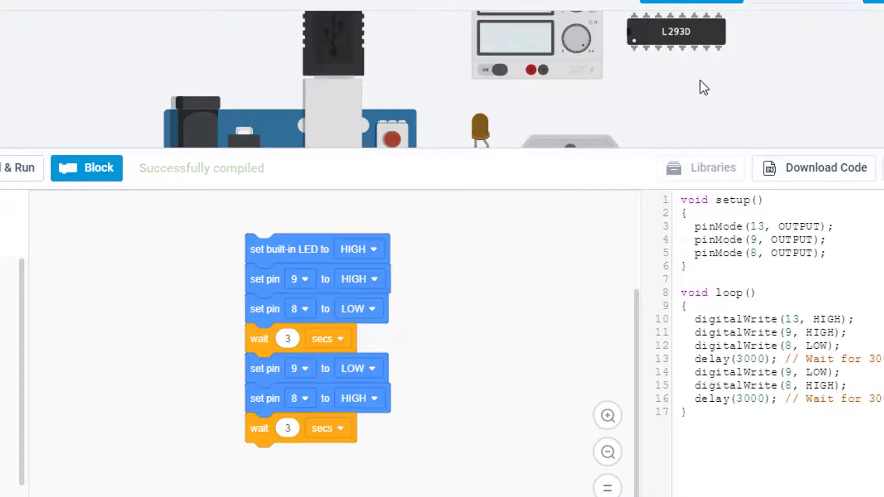
left_click(705, 4)
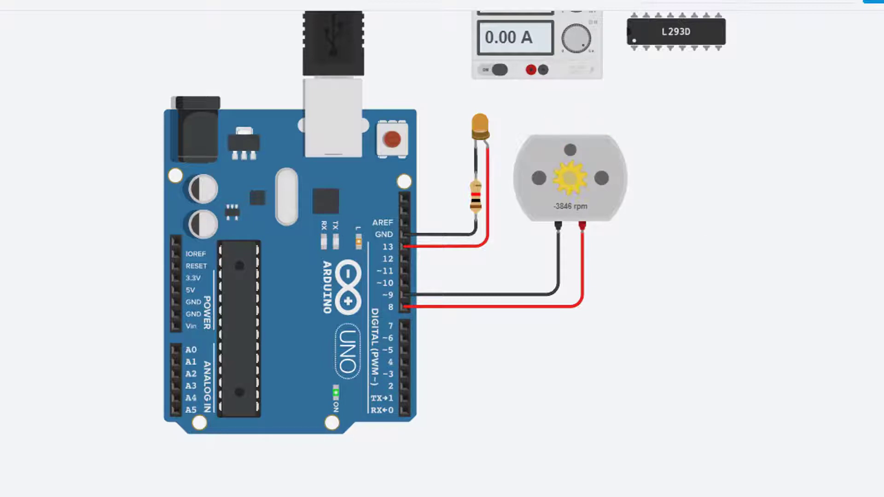
mouse_move(449, 496)
Reopen the code editor, insert a built-in LED block above the second pin 9 block and set it to LOW.
left_click(696, 5)
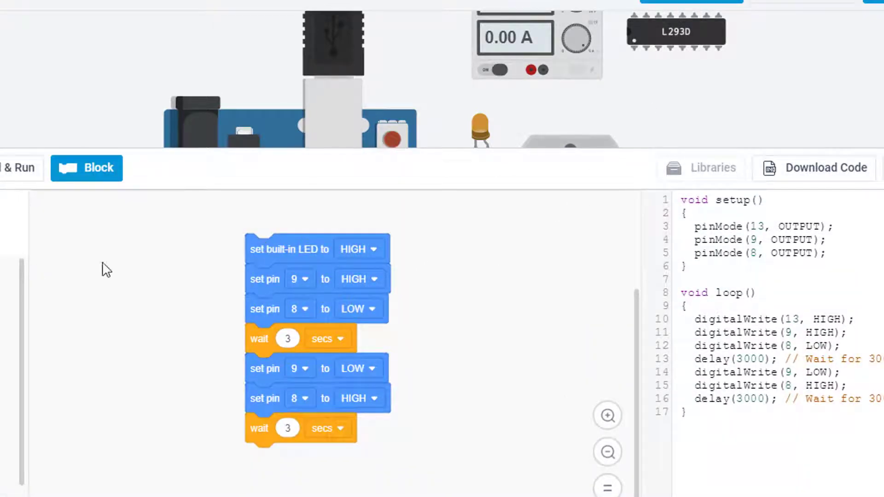
scroll(11, 414, "down", 2)
left_click_drag(2, 408, 288, 367)
left_click(375, 369)
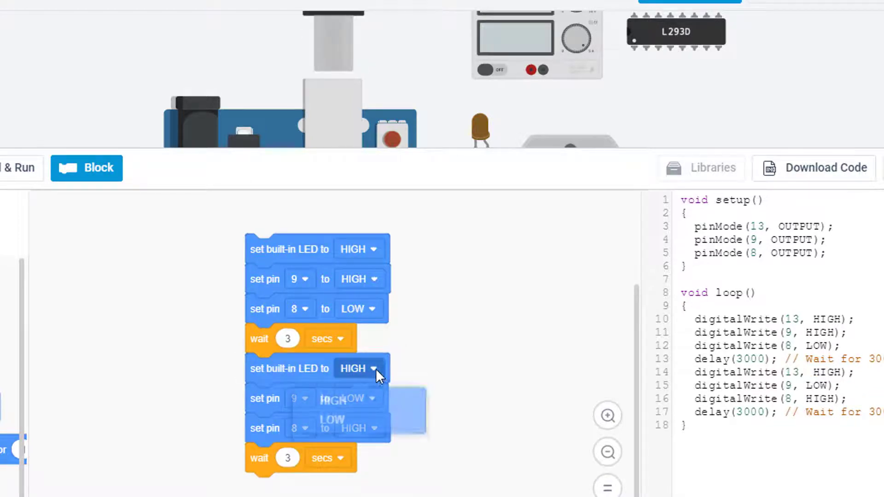
left_click(353, 429)
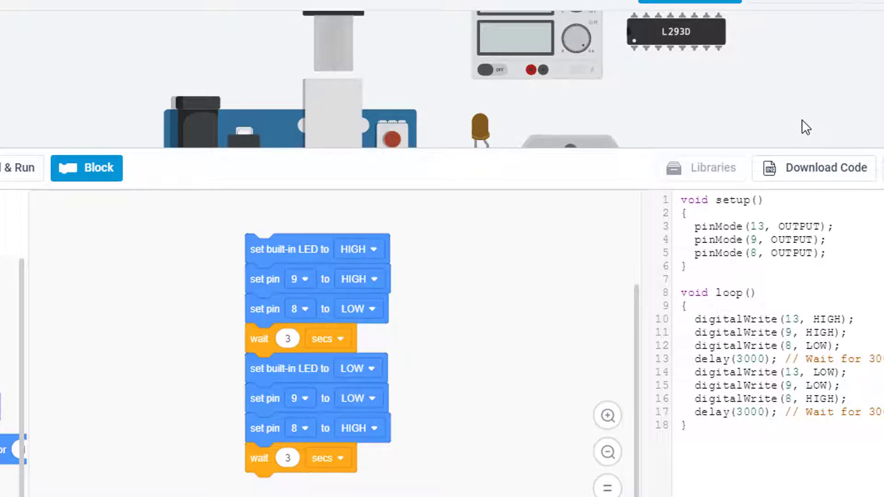
Upload and run the updated program, hide the code editor to watch the LED and motor up close, and stop the simulation.
left_click(9, 172)
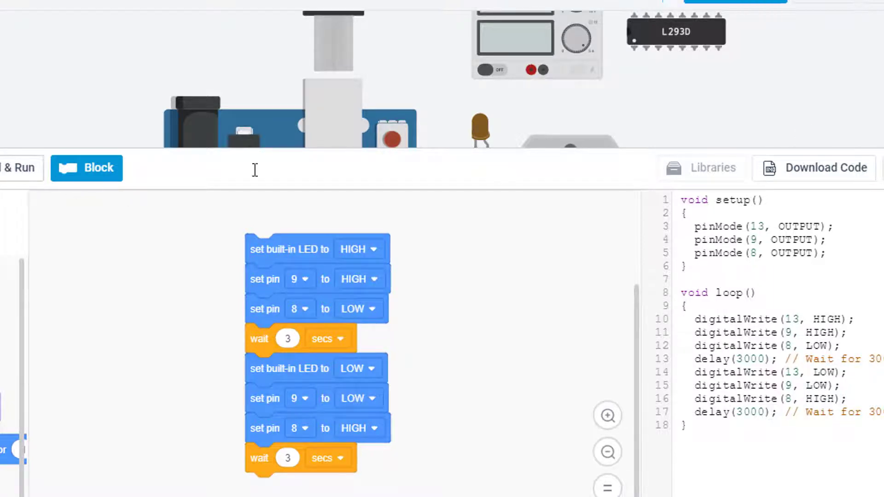
left_click(690, 2)
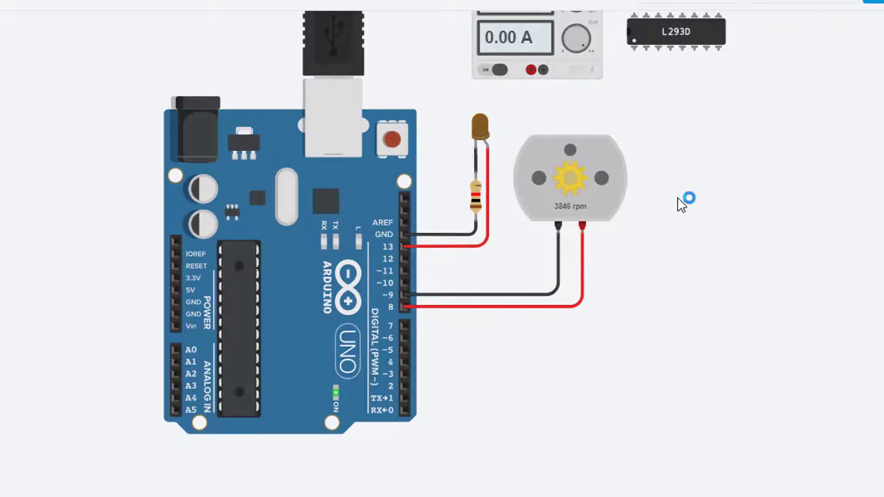
scroll(682, 203, "up", 2)
scroll(682, 205, "up", 1)
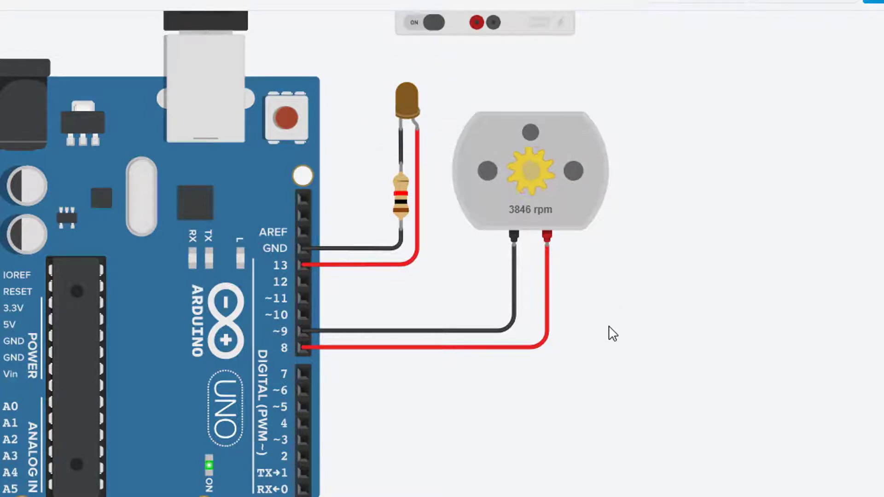
left_click_drag(675, 194, 690, 269)
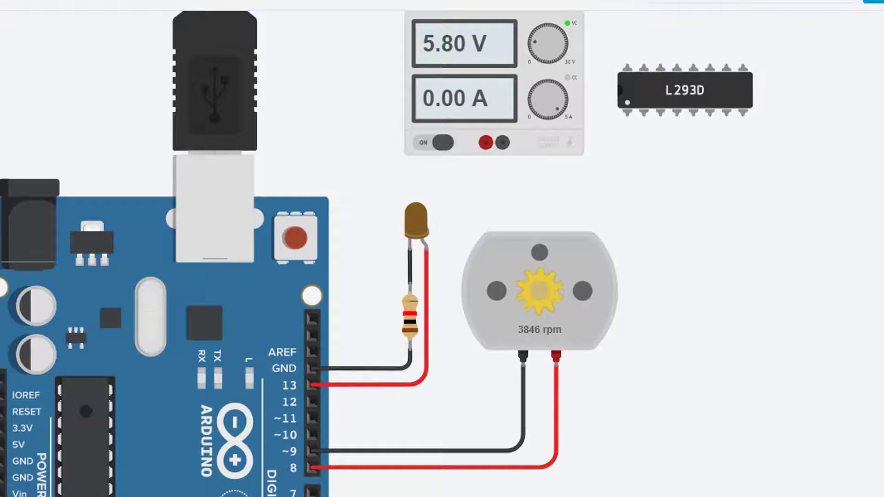
left_click(874, 1)
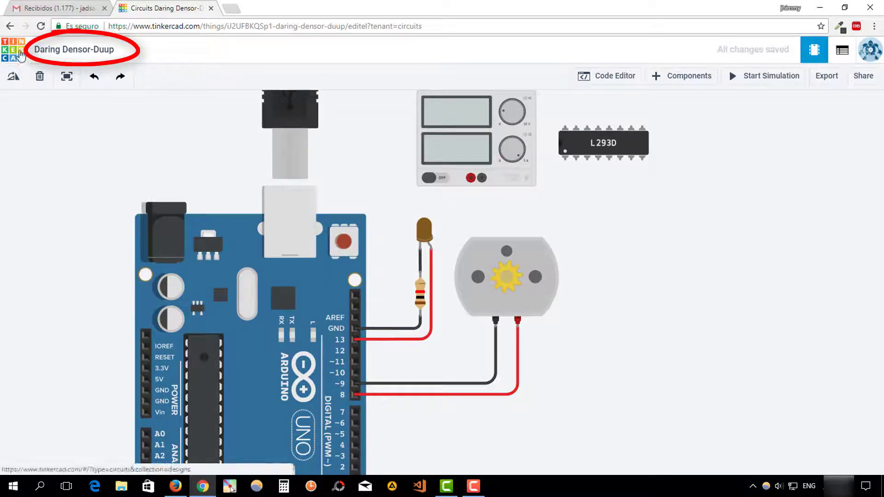
Return to the circuits dashboard, open the Daring Densor-Duup design's properties and rename it "Circuito simulado con motor DC y arduino".
left_click(21, 55)
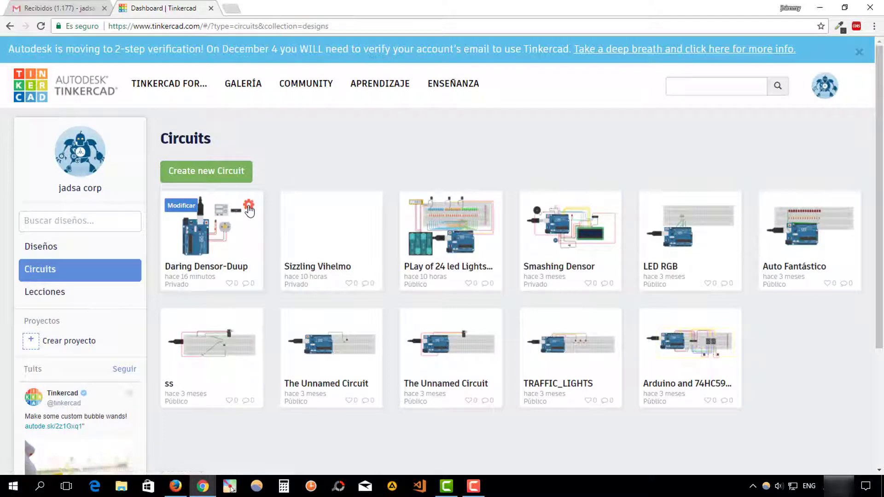
left_click(249, 210)
left_click(267, 214)
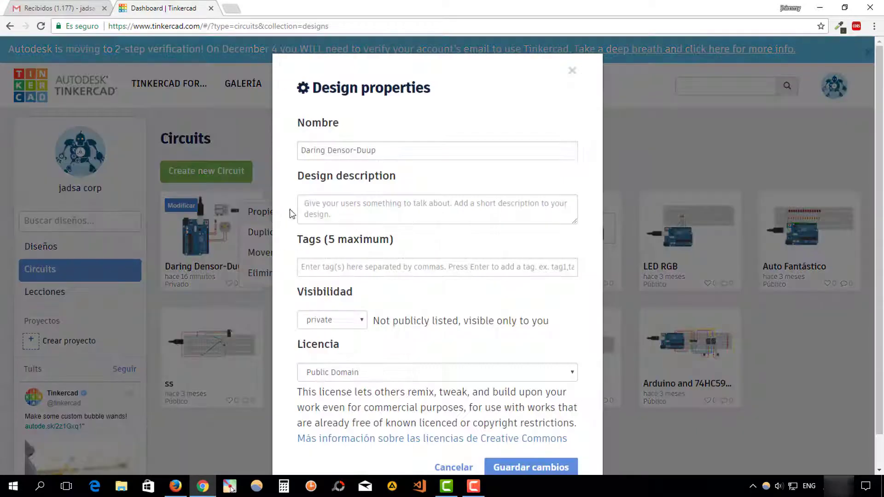
left_click_drag(404, 157, 299, 157)
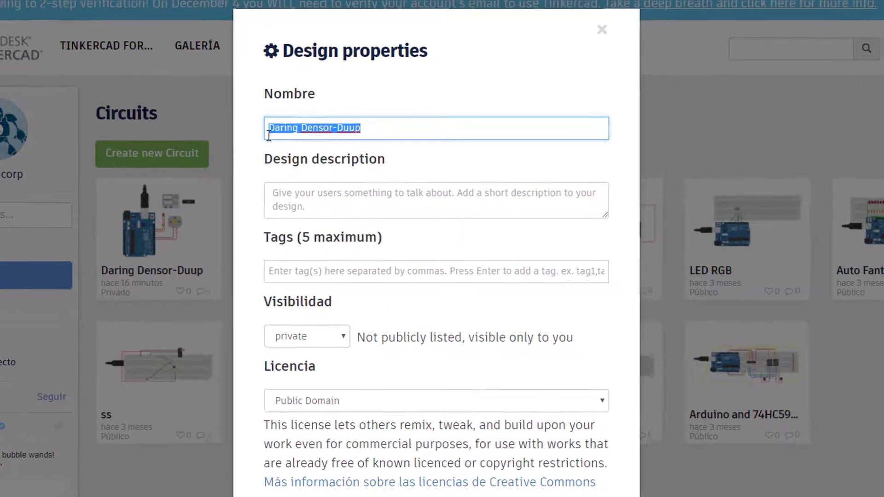
type("Circ")
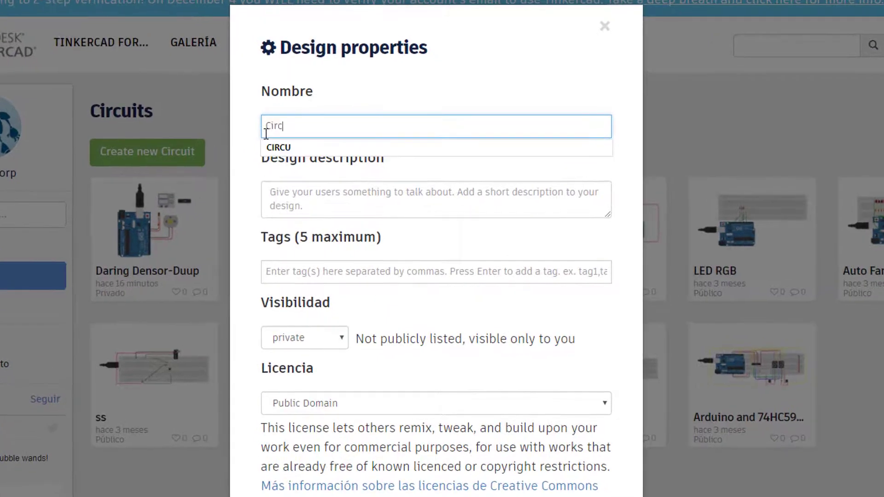
type("uito simulado")
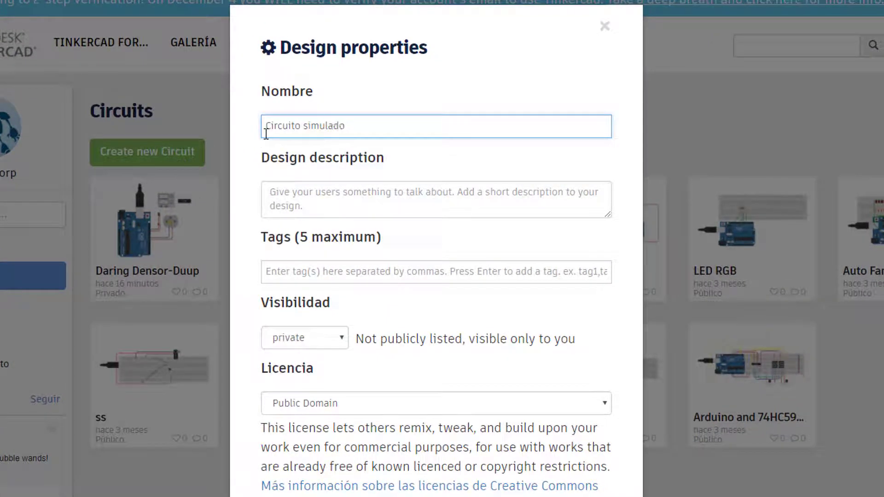
type(" con motor DC y ard")
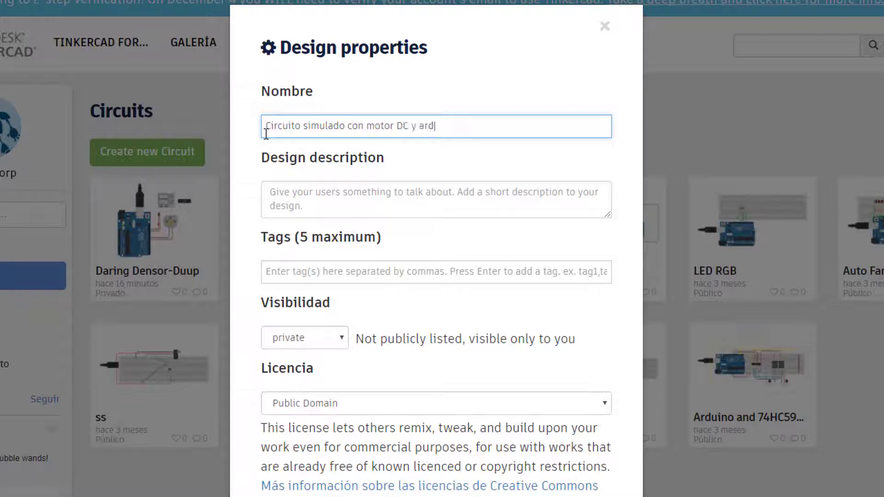
type("uino")
Make the design's visibility public, choose the Attribution 3.0 (CC-BY 3.0) licence and save the changes.
left_click(342, 203)
left_click(373, 275)
left_click(345, 335)
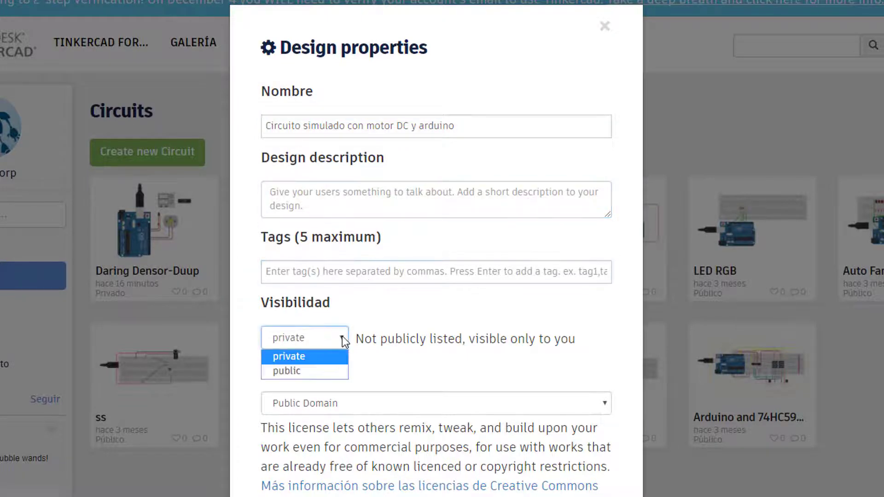
left_click(318, 372)
scroll(345, 331, "down", 3)
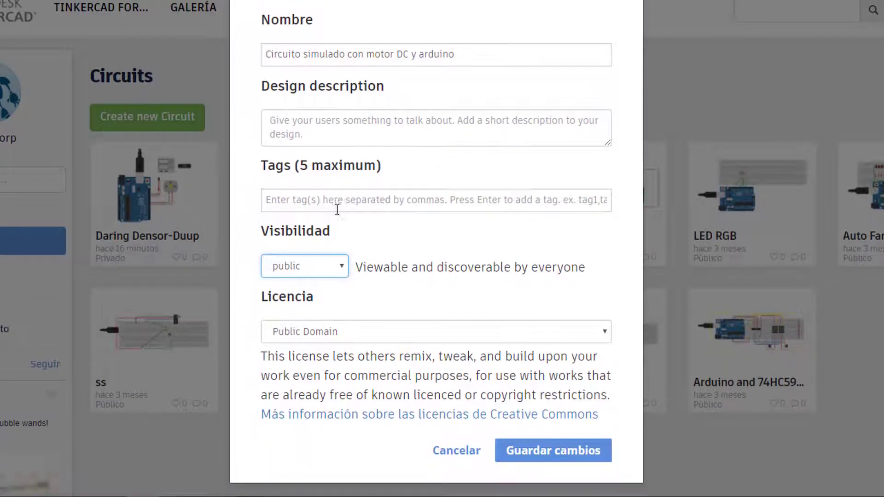
left_click(389, 325)
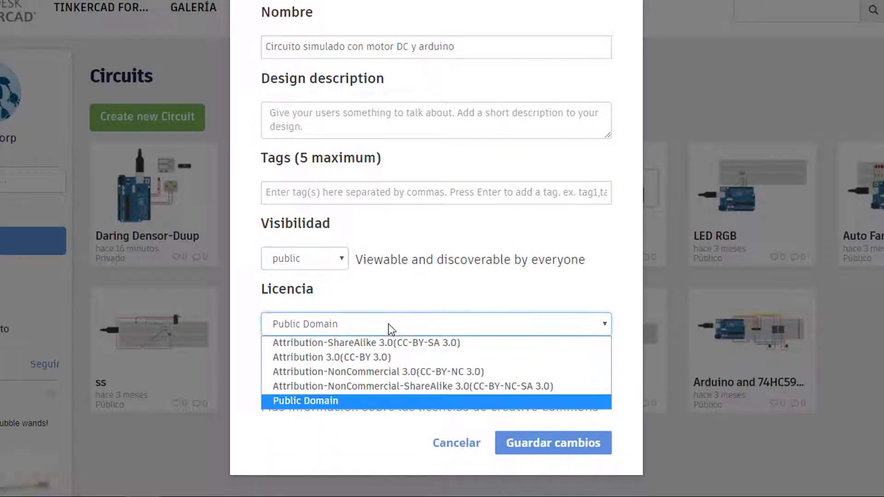
left_click(369, 362)
scroll(527, 290, "down", 1)
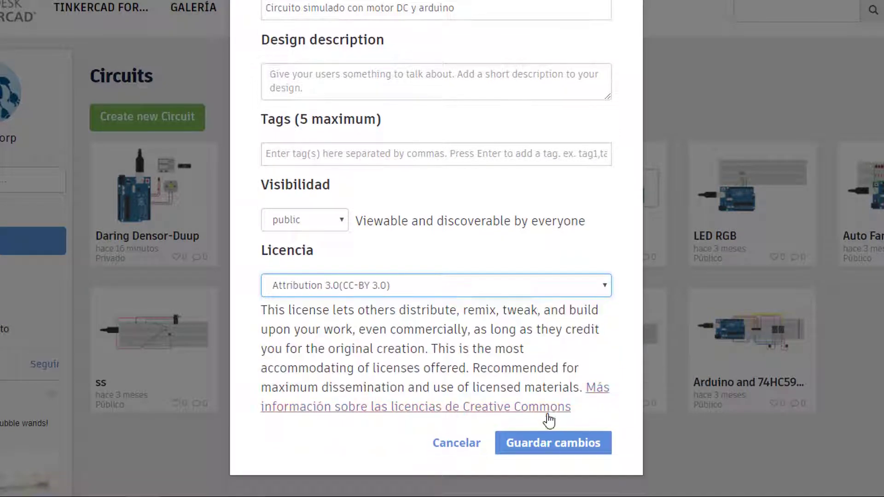
left_click(549, 444)
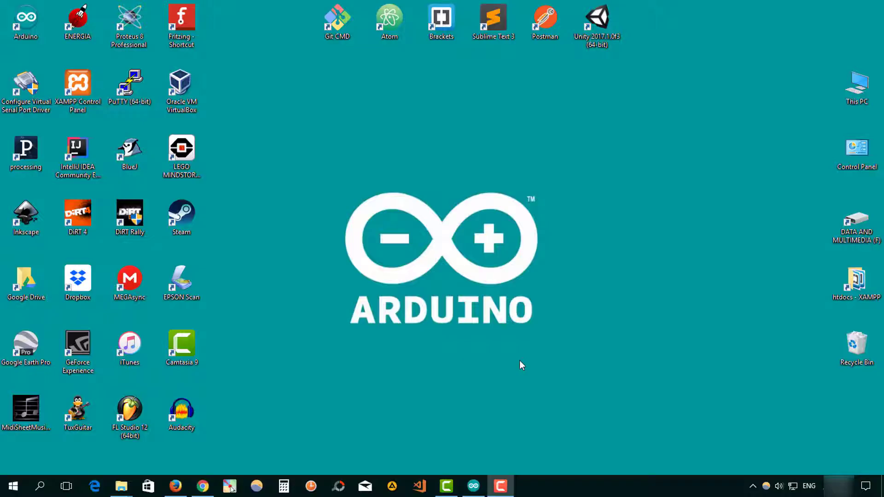
Open the file location of the Proteus 8 Professional desktop shortcut in File Explorer through its properties.
right_click(131, 44)
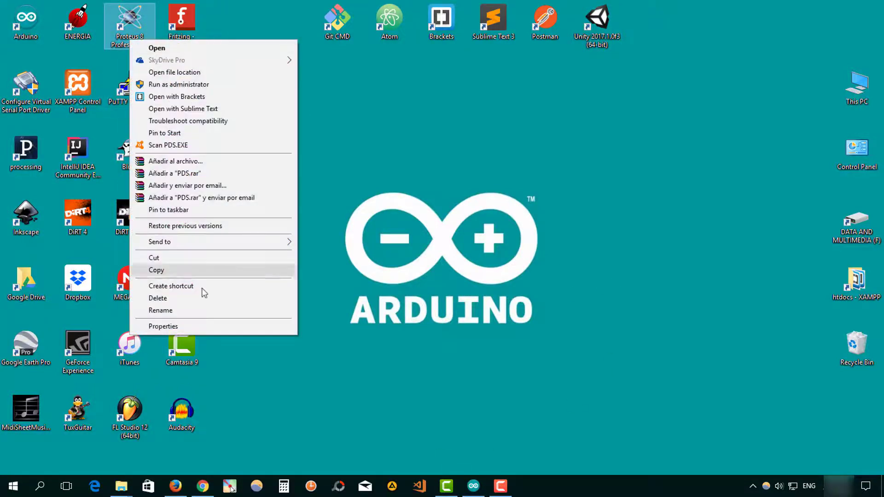
left_click(195, 325)
left_click(186, 241)
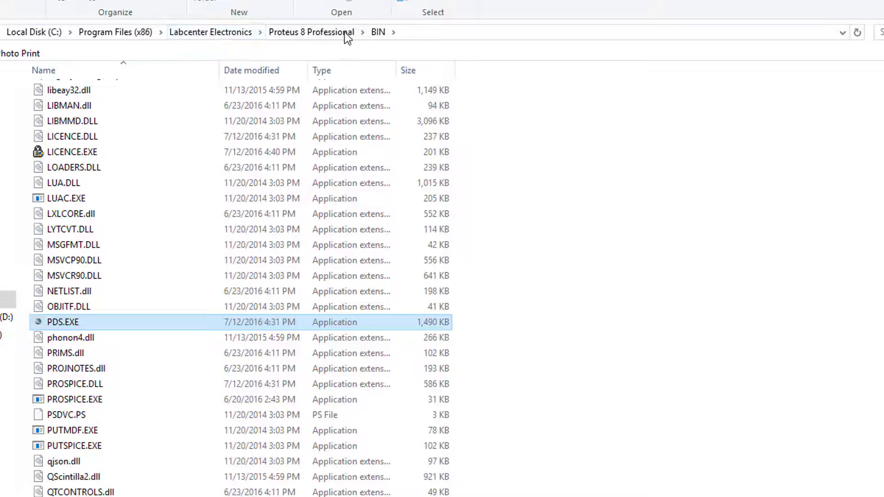
Go up to the Proteus 8 Professional folder, open its LIBRARY subfolder and look through the library files.
left_click(322, 34)
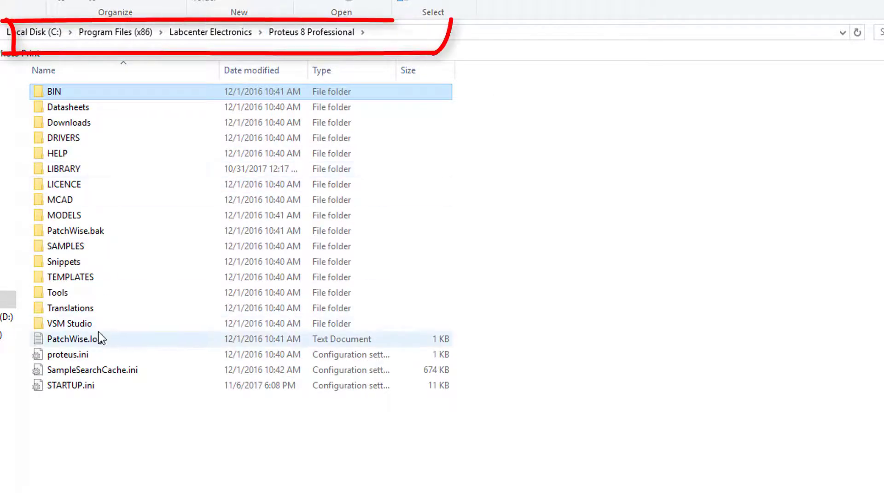
left_click(92, 168)
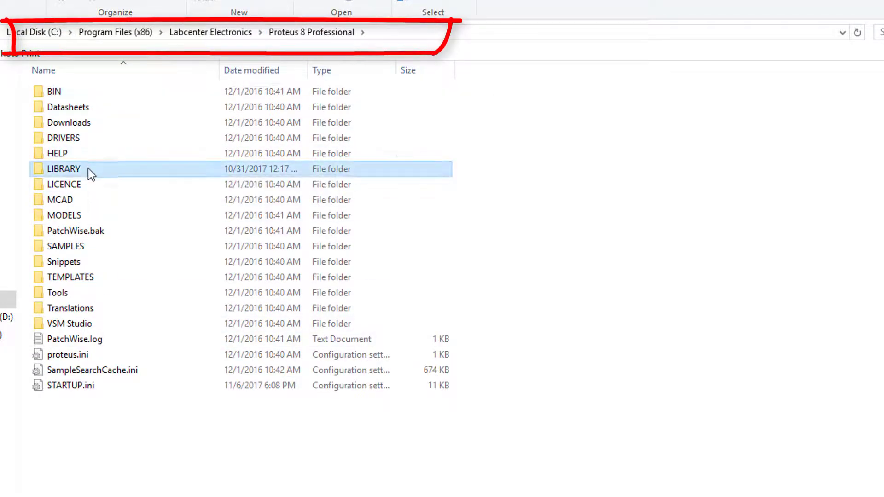
double_click(87, 168)
scroll(135, 271, "down", 7)
scroll(156, 270, "up", 7)
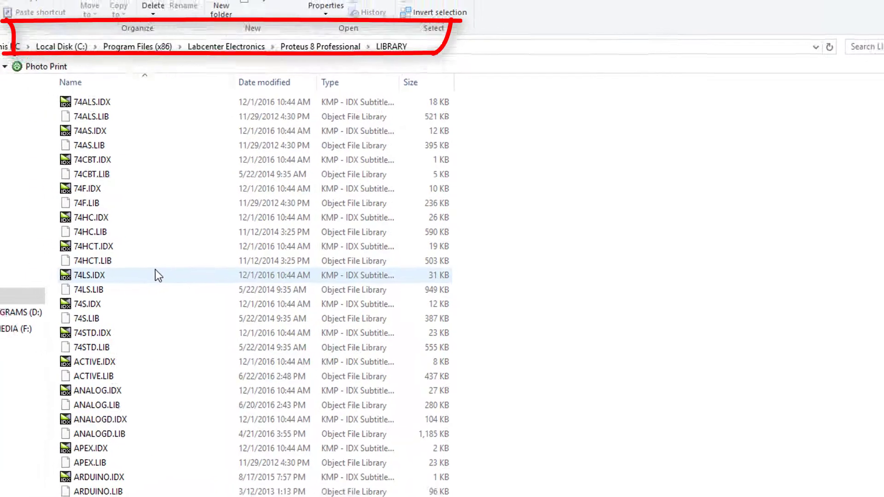
scroll(156, 271, "down", 7)
scroll(152, 276, "up", 7)
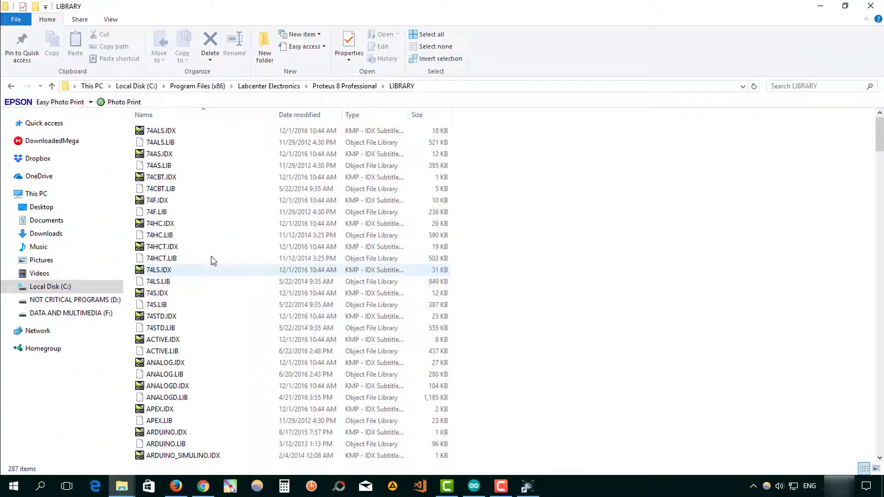
Minimize the folder window, close the shortcut's properties, launch Proteus 8 Professional and open an empty Schematic Capture sheet.
left_click(816, 7)
left_click(330, 43)
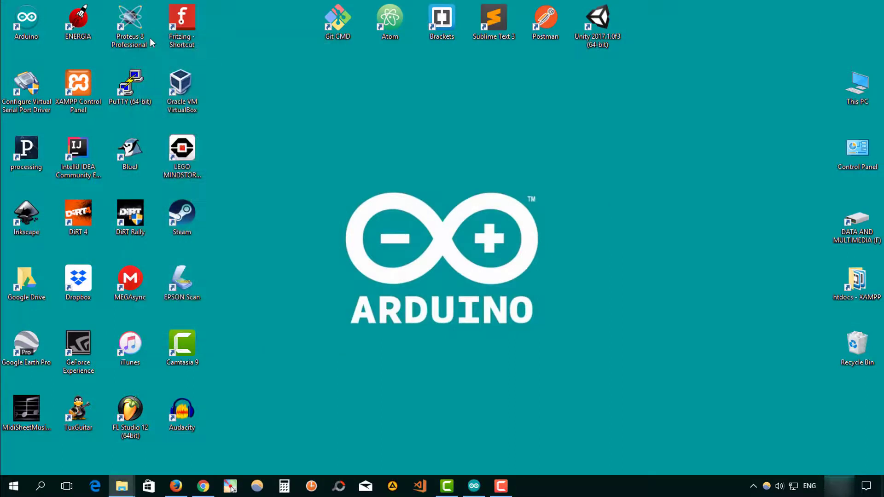
double_click(142, 36)
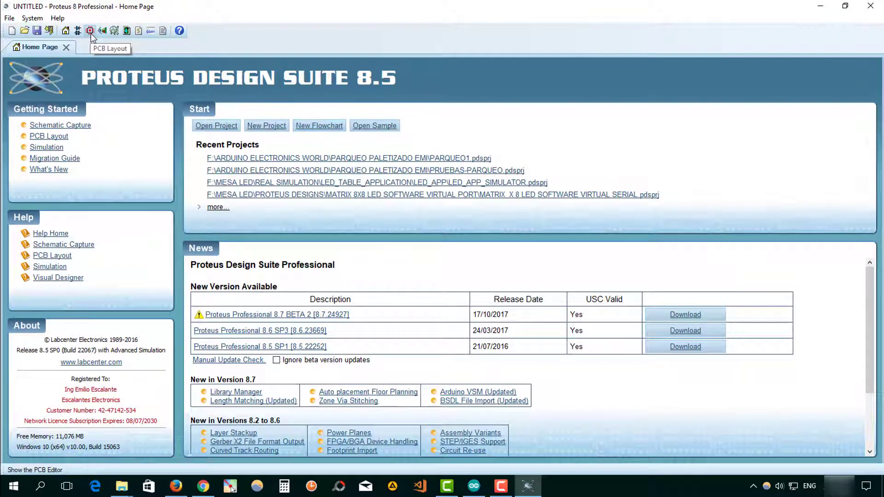
left_click(79, 30)
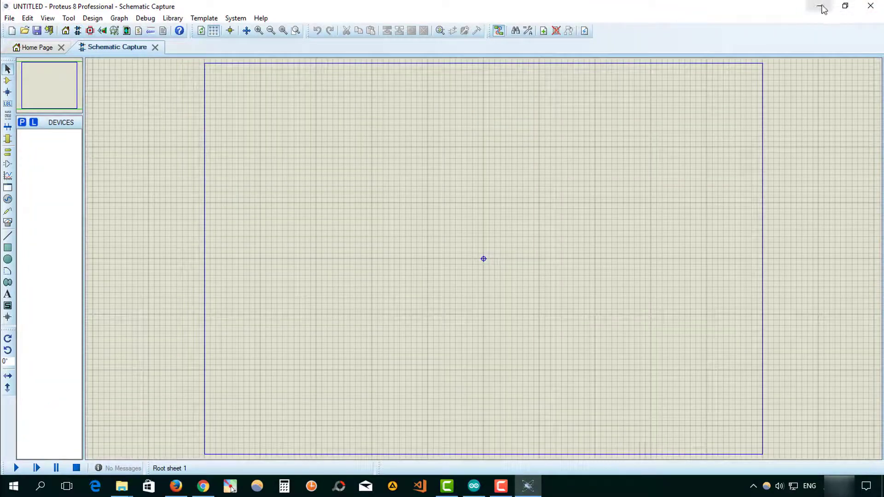
Copy ARDUINO_SIMULINO.IDX and ARDUINO_SIMULINO.LIB from the Extras Proteus arduino lib folder into the Proteus LIBRARY folder, replacing the existing files.
left_click(821, 6)
mouse_move(121, 491)
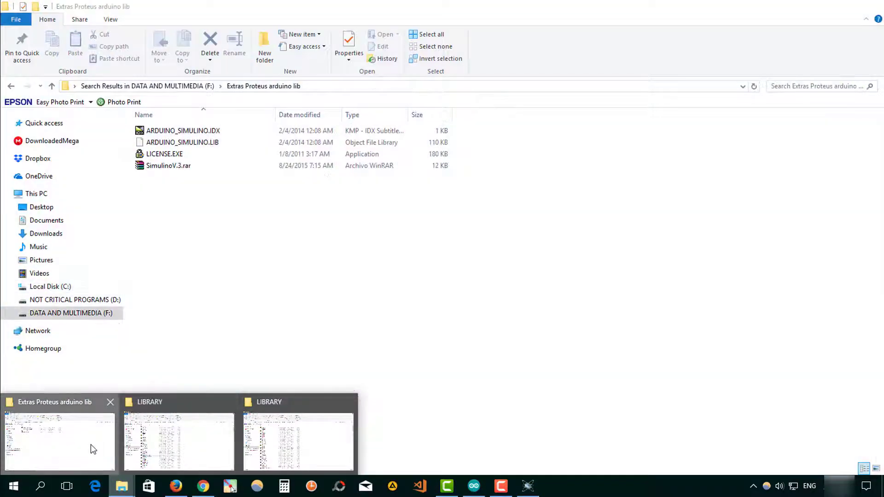
left_click(90, 444)
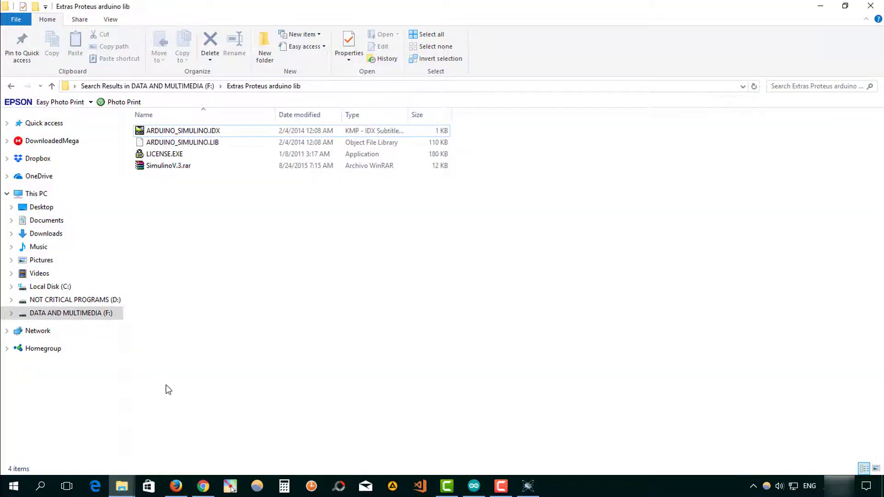
left_click(213, 131)
left_click(138, 175, "ctrl")
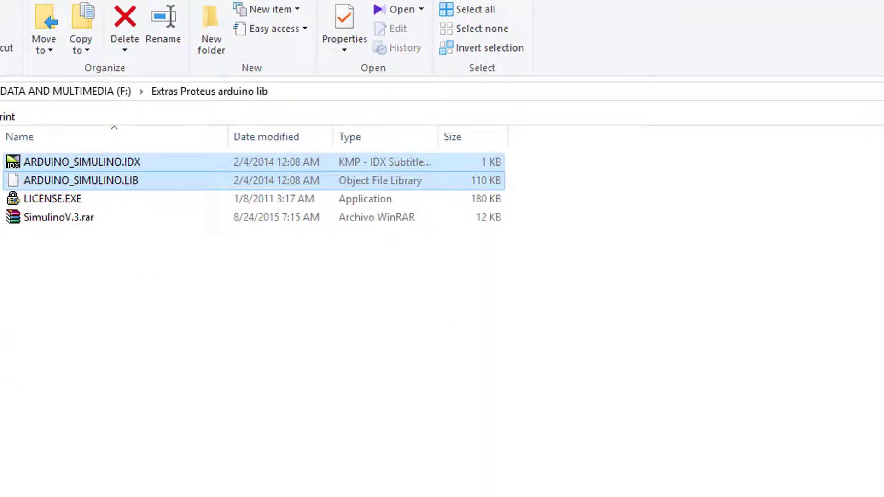
key("alt+Tab")
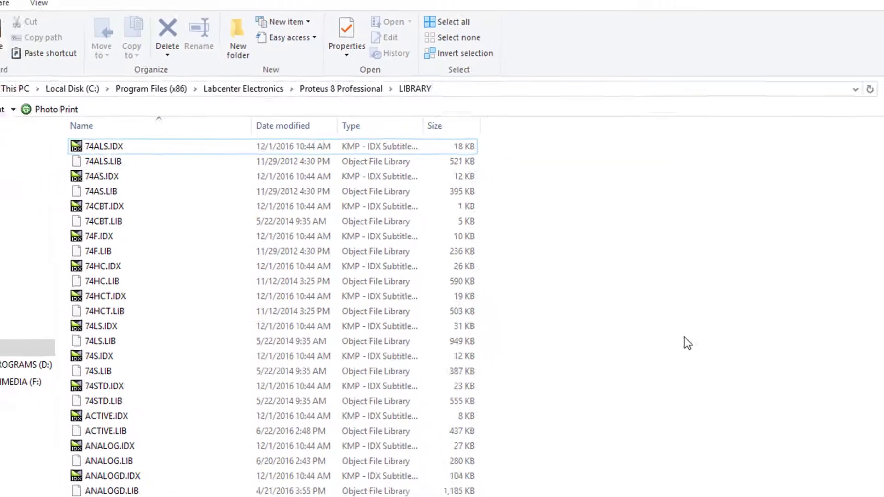
key("ctrl+v")
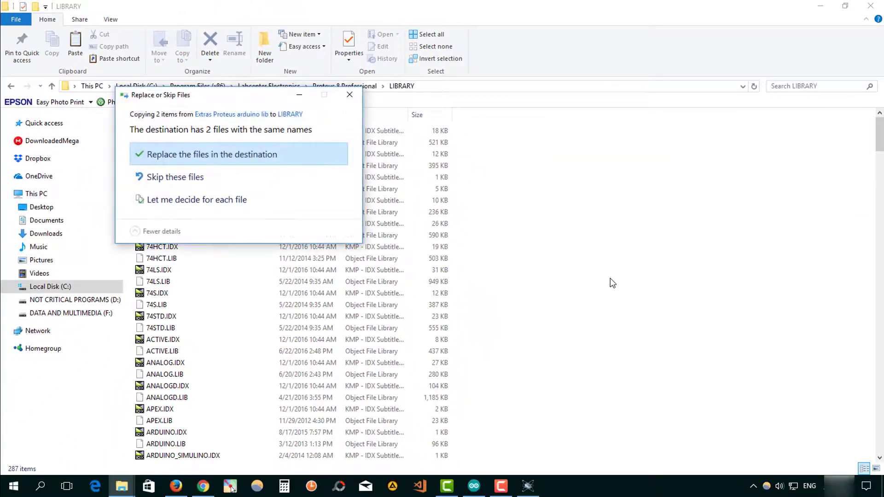
left_click(238, 159)
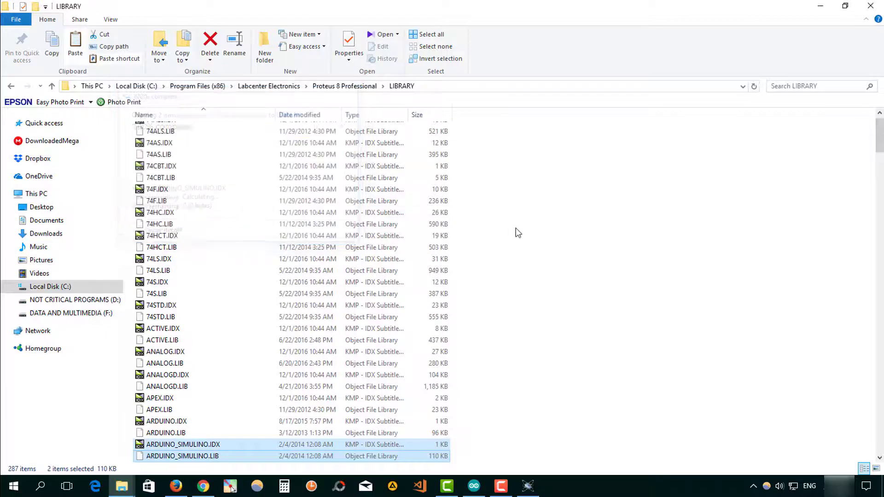
left_click(568, 256)
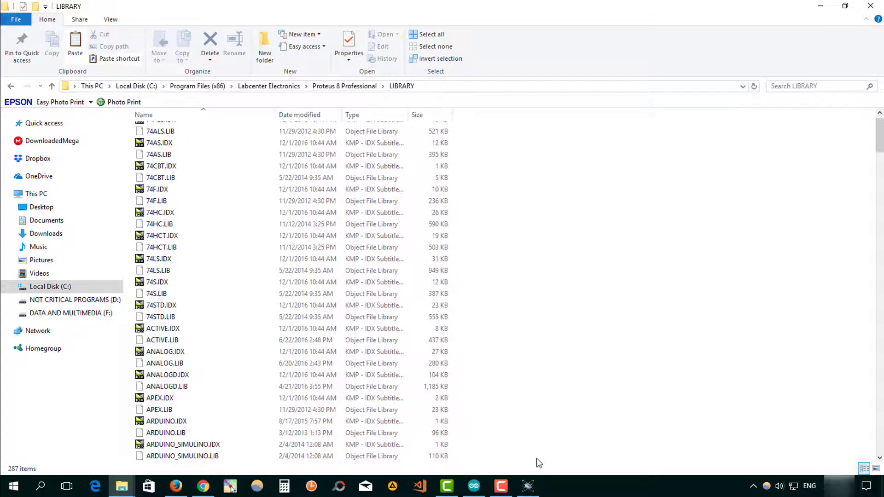
Switch to Proteus 8 Professional, search the device library for arduin and add SIMULINO UNO to the device list.
left_click(529, 486)
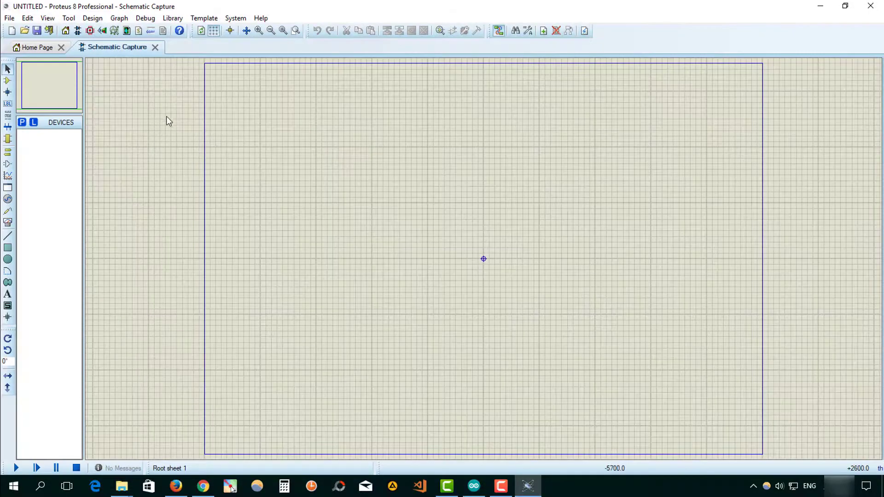
left_click(21, 122)
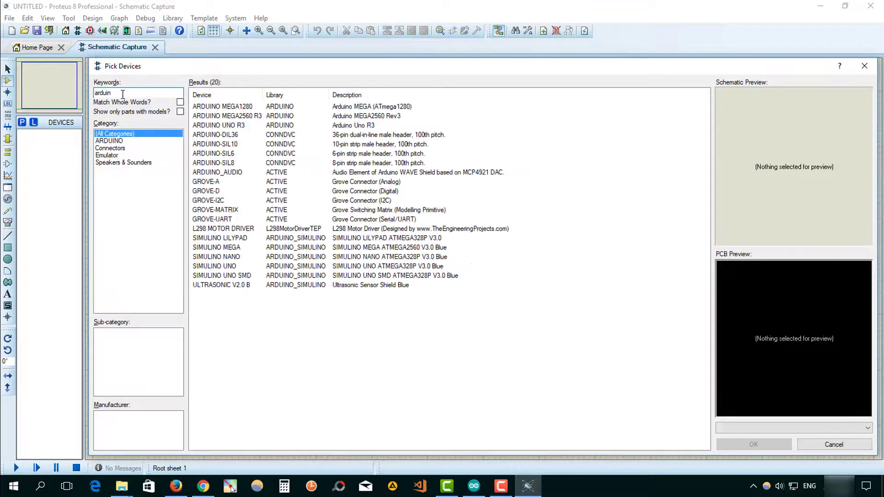
left_click(233, 265)
key("Up")
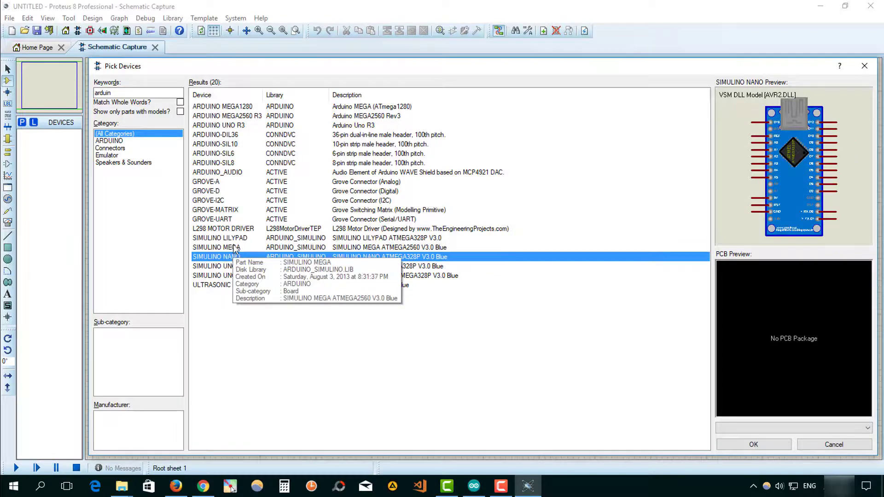
key("Up")
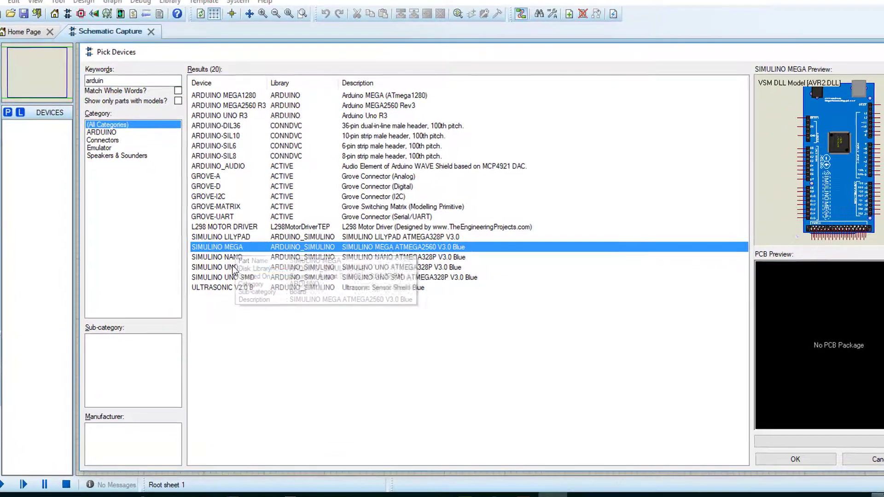
left_click(234, 268)
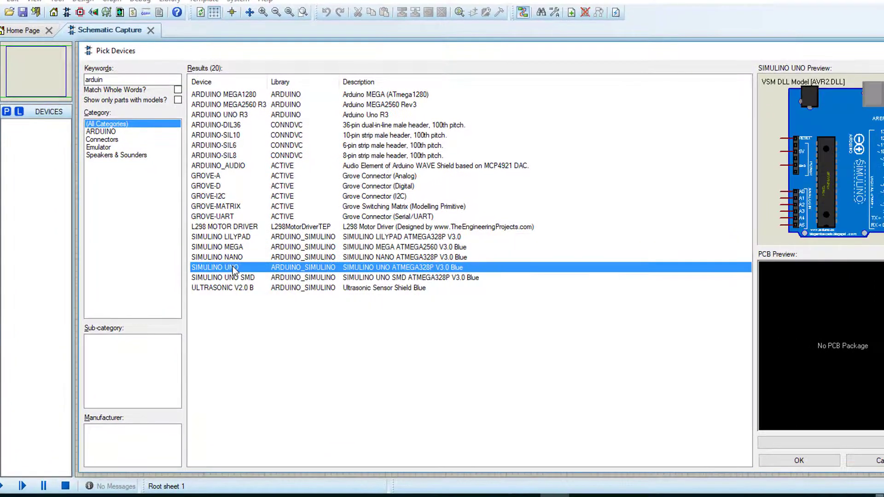
double_click(234, 268)
Search the device library for motor, compare the motor models and add the simple DC MOTOR from the ACTIVE library to the device list.
left_click(118, 83)
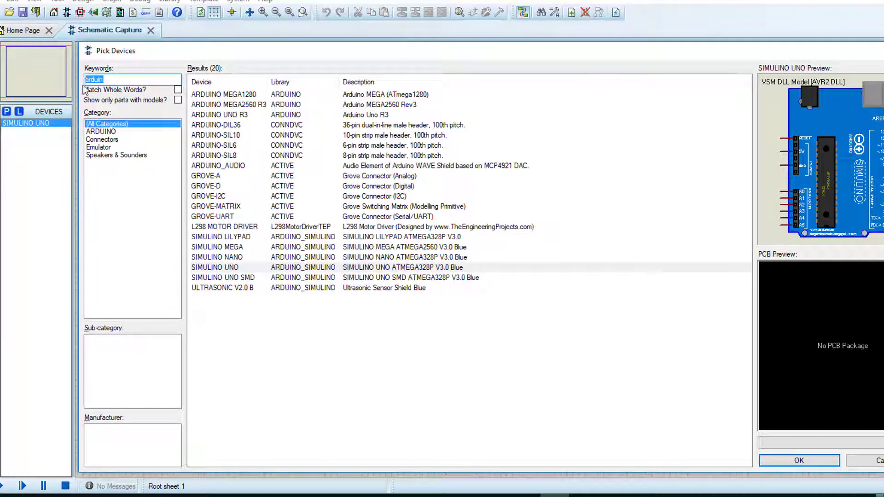
key("BackSpace")
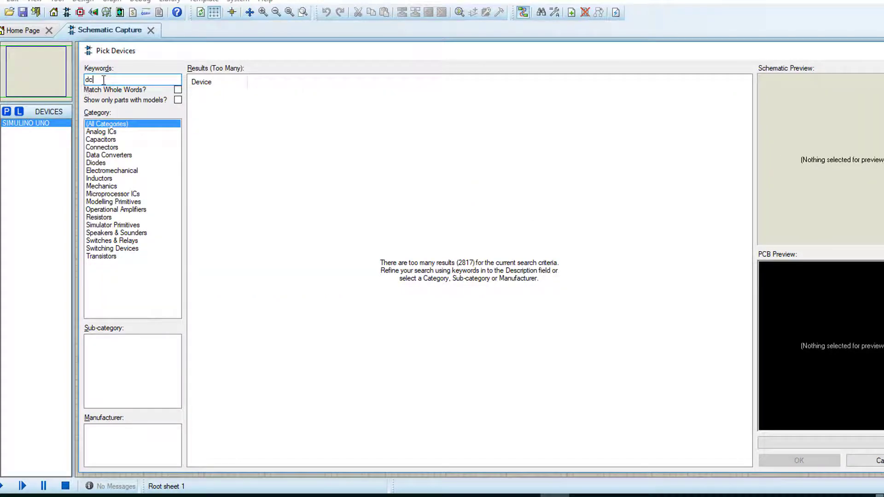
left_click_drag(102, 79, 81, 88)
type("motor")
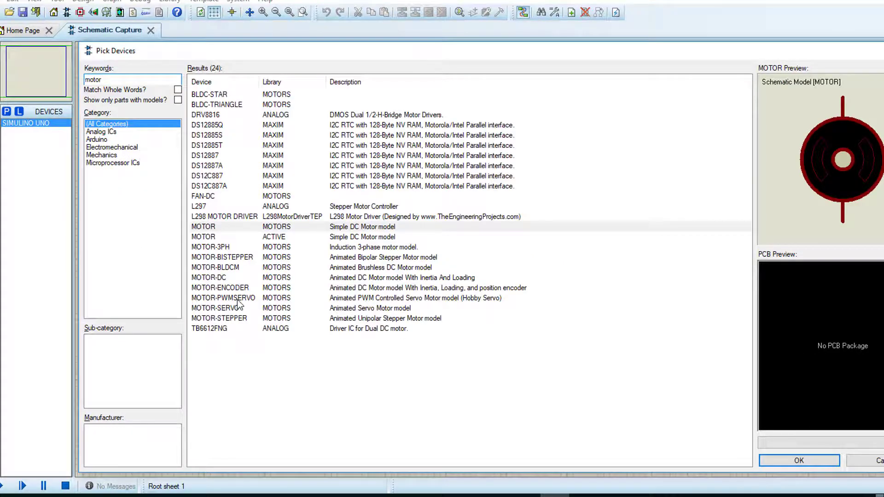
left_click(228, 277)
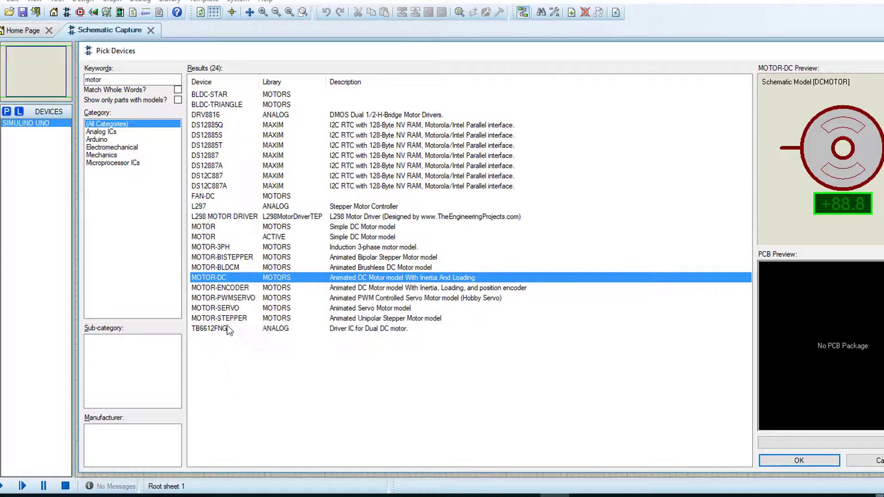
mouse_move(225, 327)
left_click(233, 268)
left_click(231, 259)
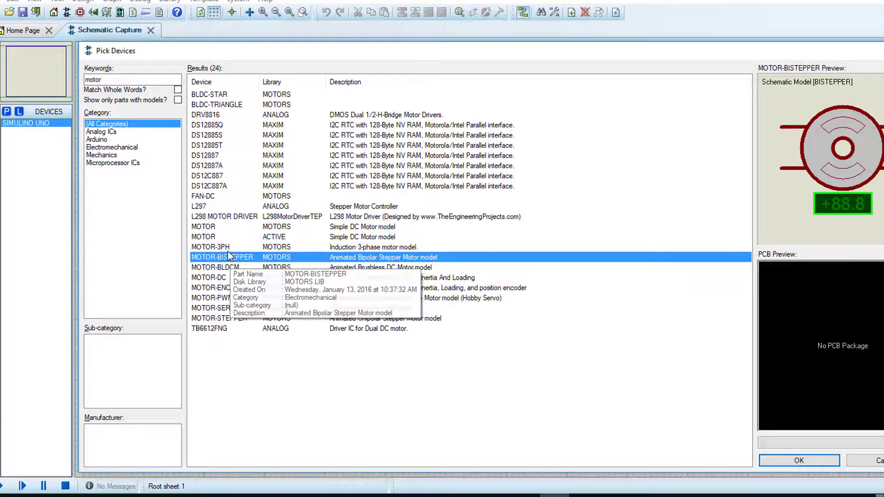
left_click(220, 238)
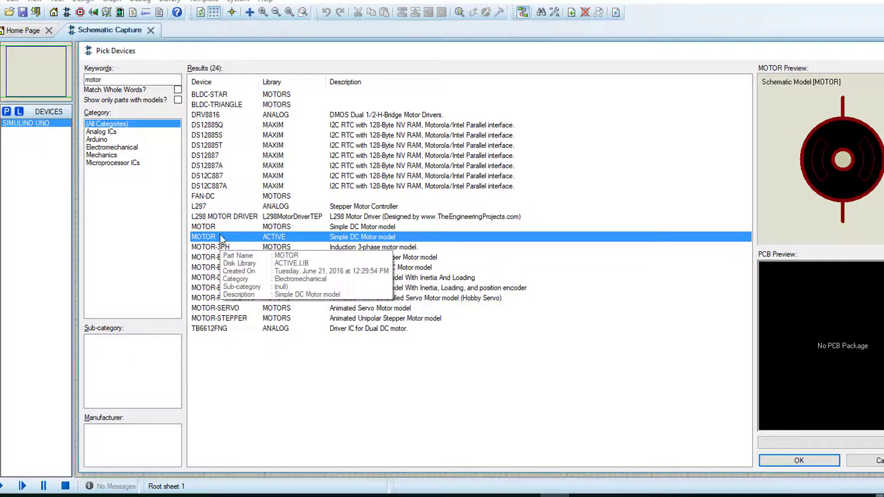
left_click(219, 229)
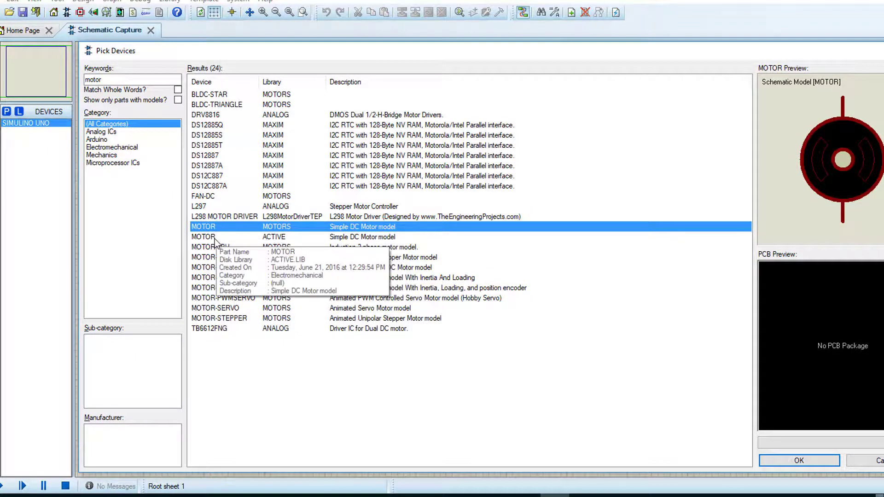
double_click(215, 238)
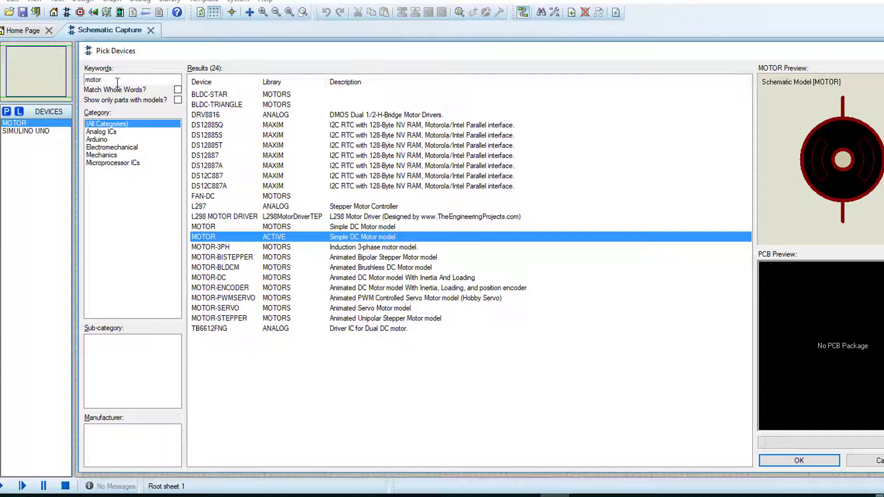
Preview the devices matching motor driver, search for l298 instead and add the L298 from the ANALOG library to the device list.
left_click_drag(118, 83, 79, 85)
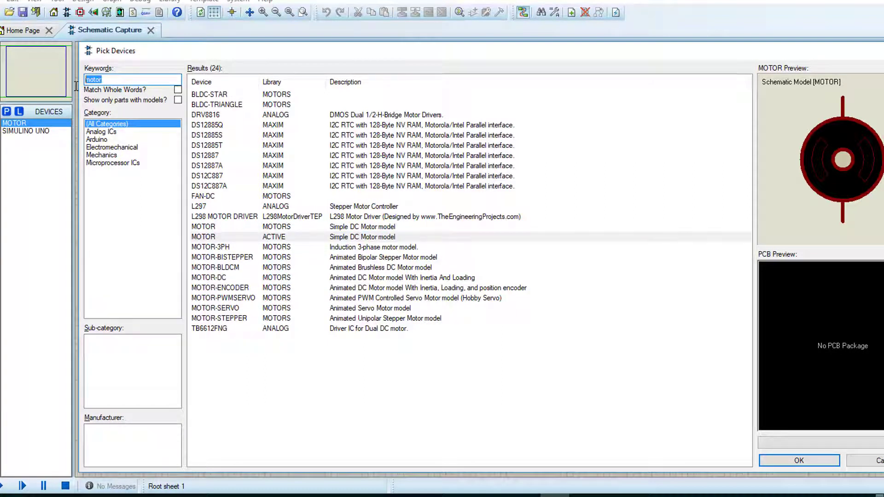
key("BackSpace")
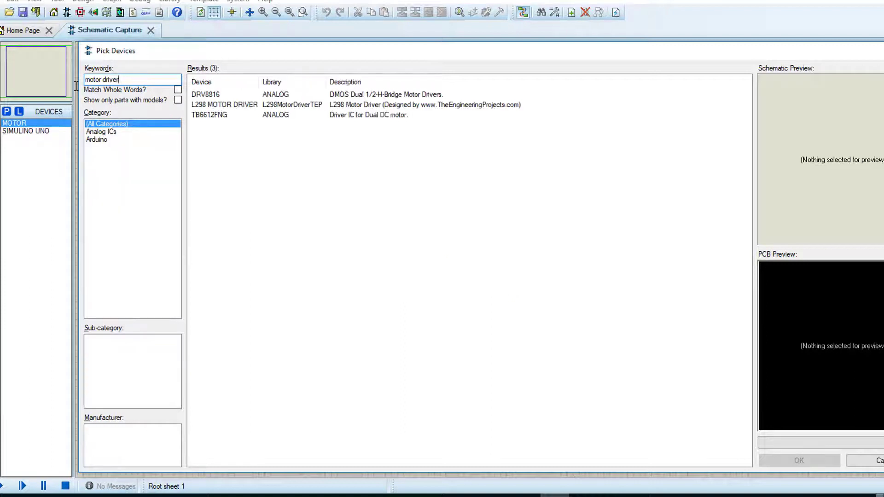
left_click(213, 97)
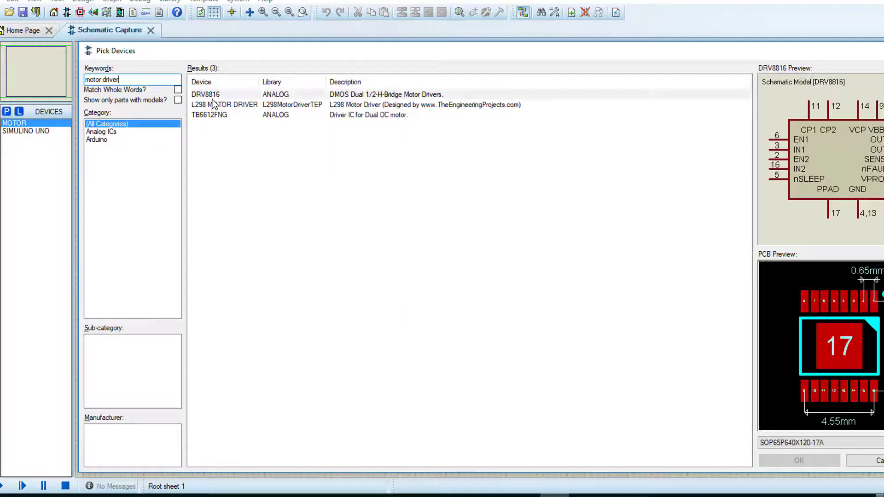
left_click(211, 105)
left_click(210, 115)
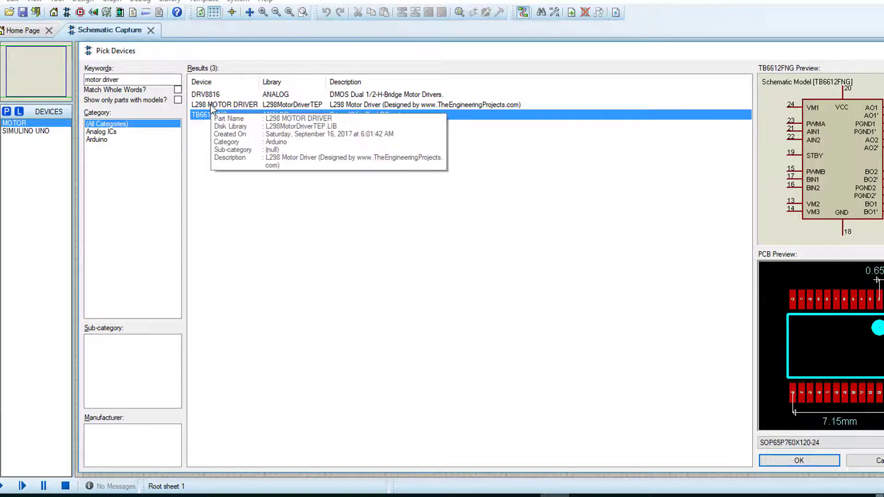
left_click(206, 107)
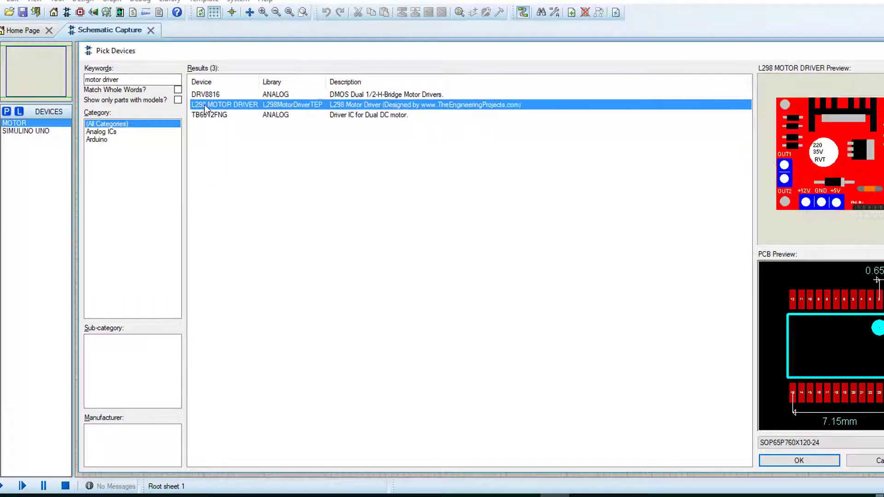
left_click(130, 79)
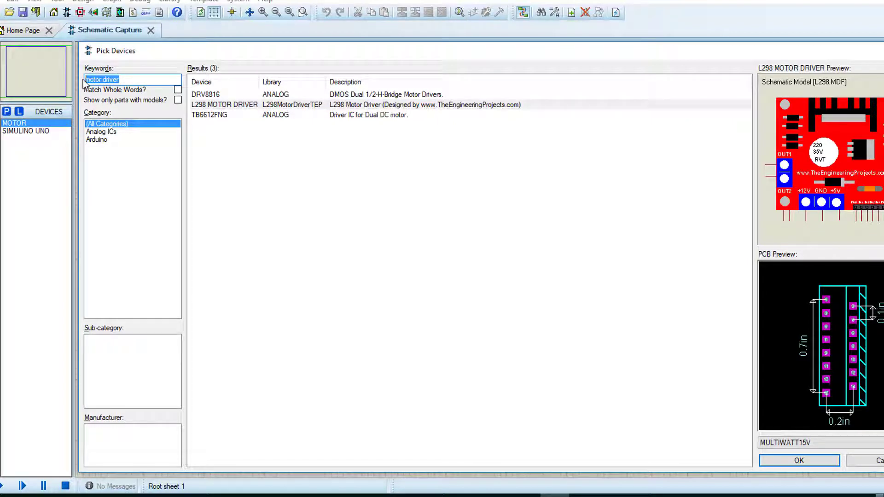
key("BackSpace")
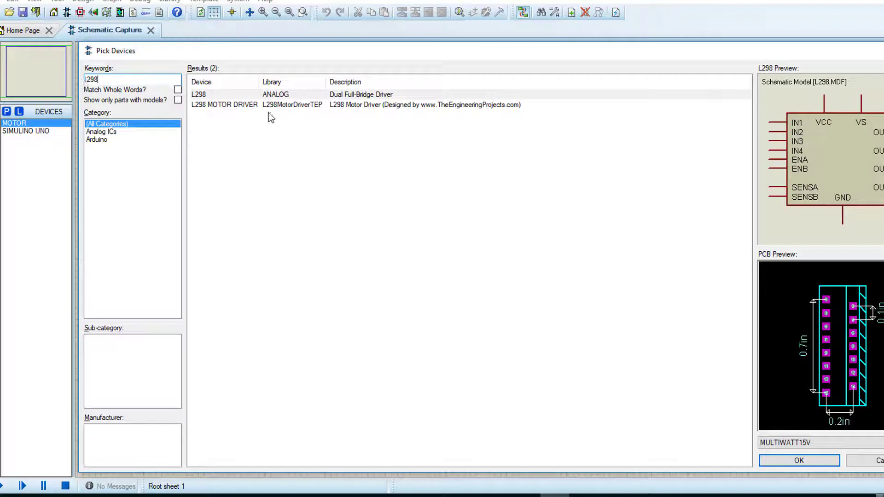
left_click(223, 96)
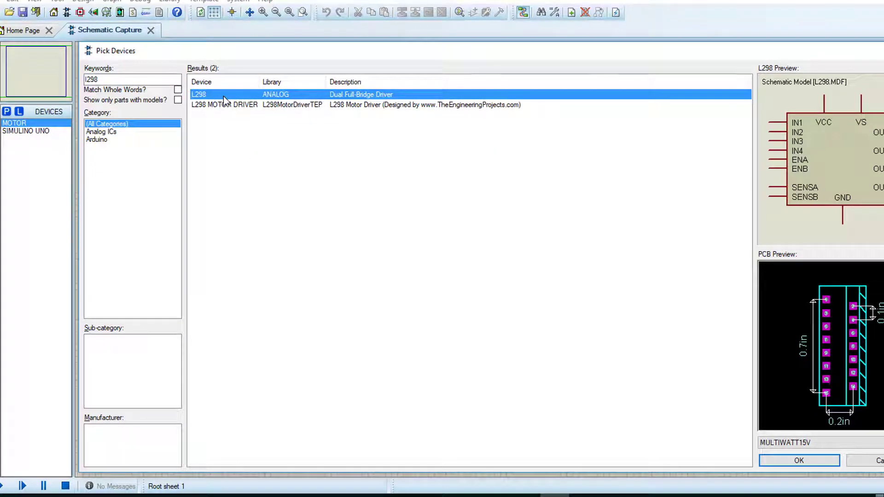
double_click(223, 95)
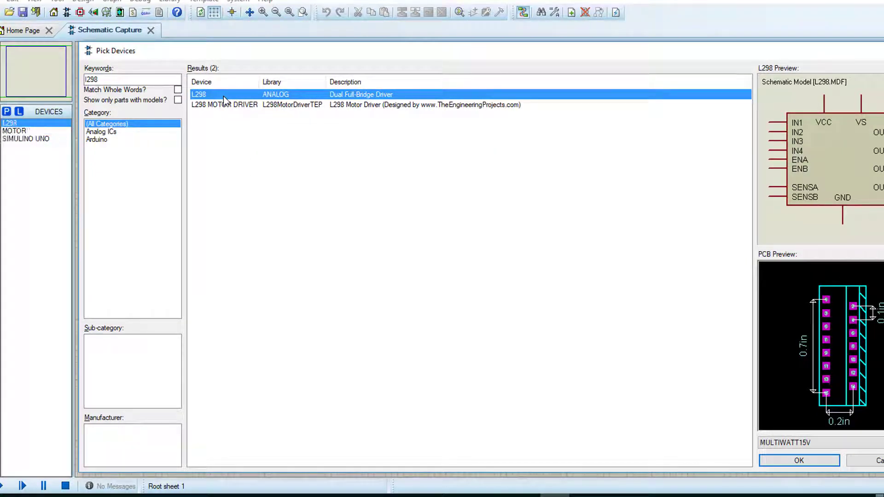
Search the device library for led and for green, and add the animated LED-GREEN to the device list.
left_click_drag(105, 80, 74, 80)
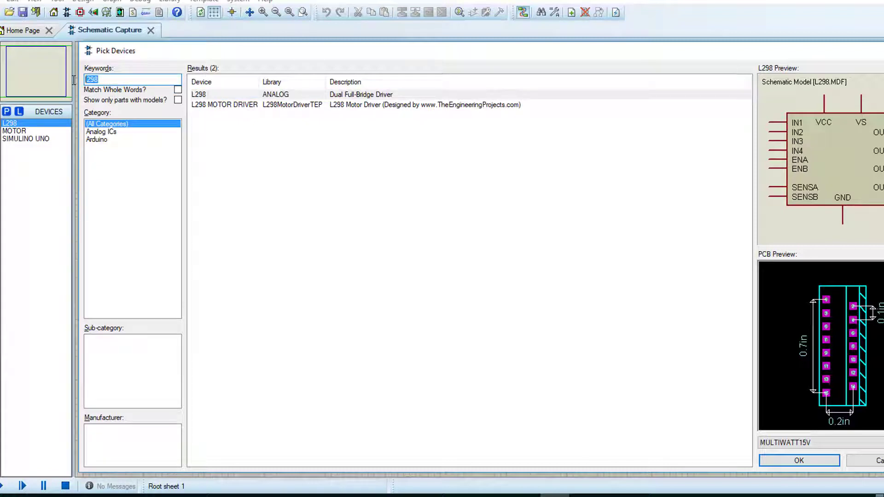
type("led")
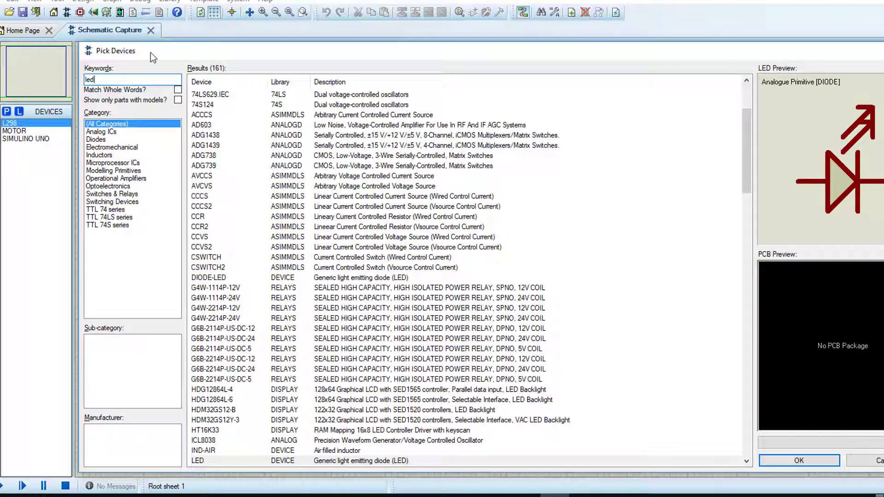
left_click_drag(118, 79, 76, 81)
type("green")
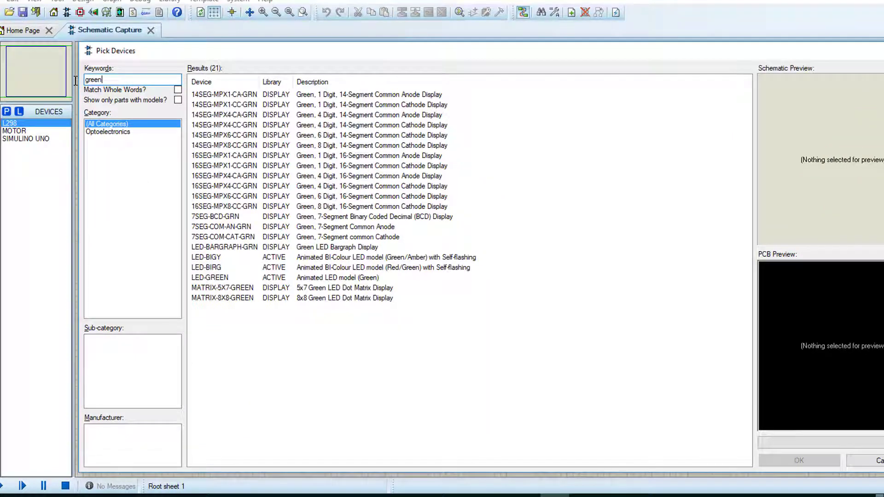
left_click(221, 279)
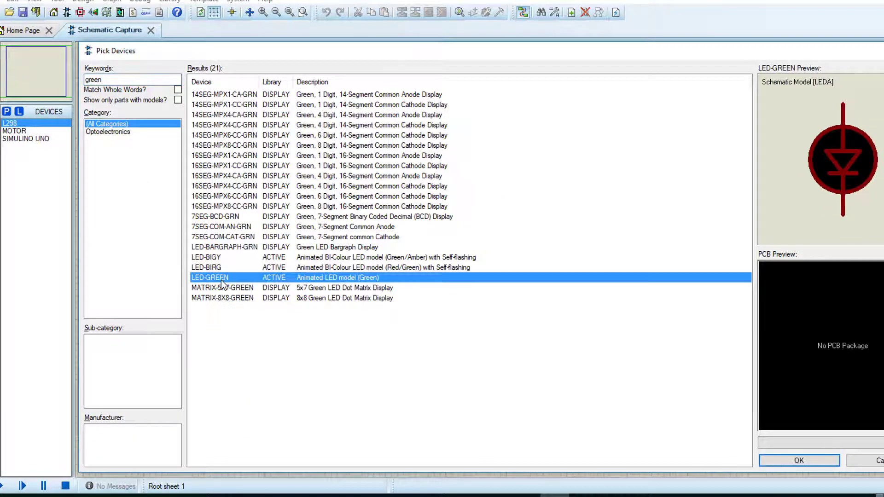
double_click(222, 279)
Search the device library for res, add the generic resistor RES to the device list and close the device picker.
type("res")
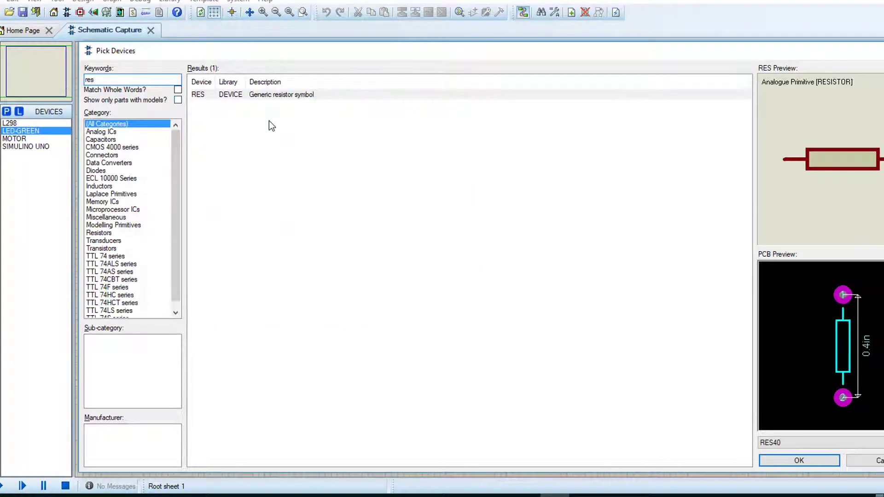
double_click(263, 97)
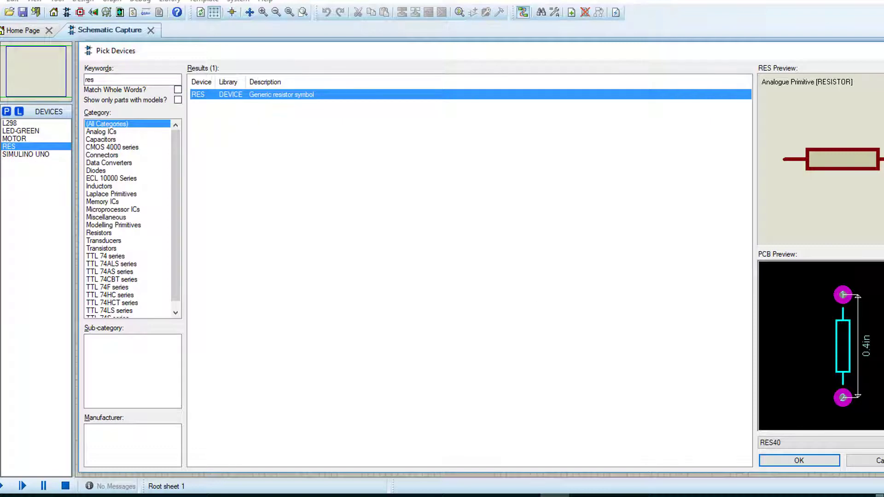
left_click(818, 463)
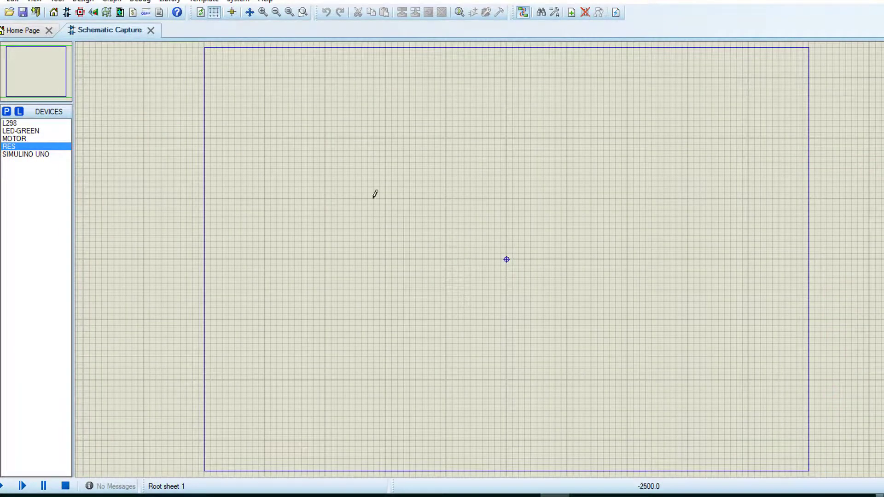
Place the SIMULINO UNO board in the upper-left area of the schematic sheet.
left_click(27, 154)
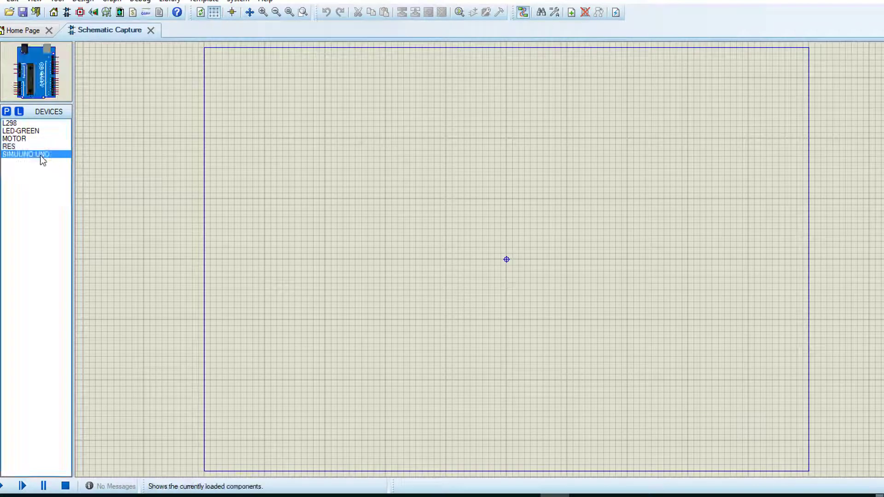
left_click(350, 212)
left_click(322, 171)
scroll(443, 156, "up", 1)
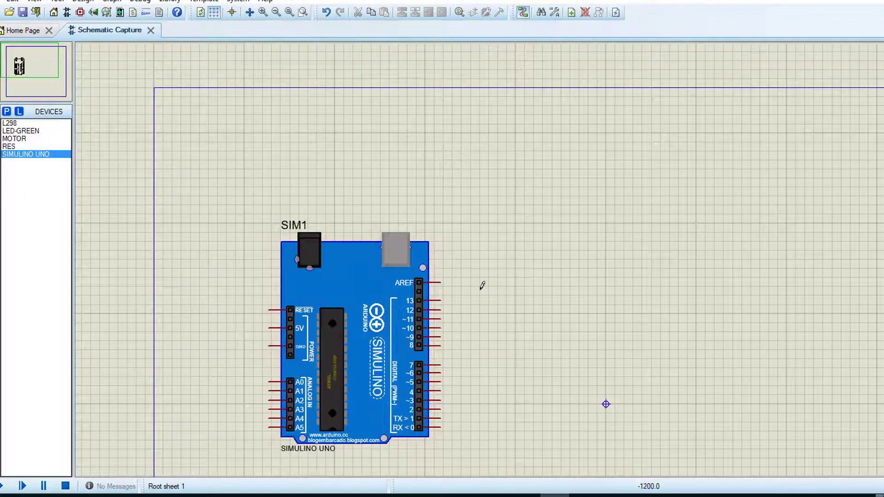
left_click(26, 80)
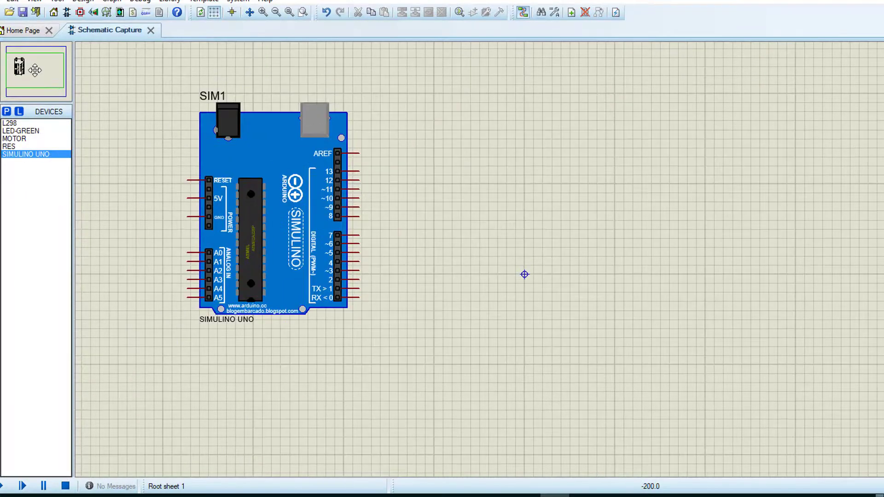
left_click(34, 69)
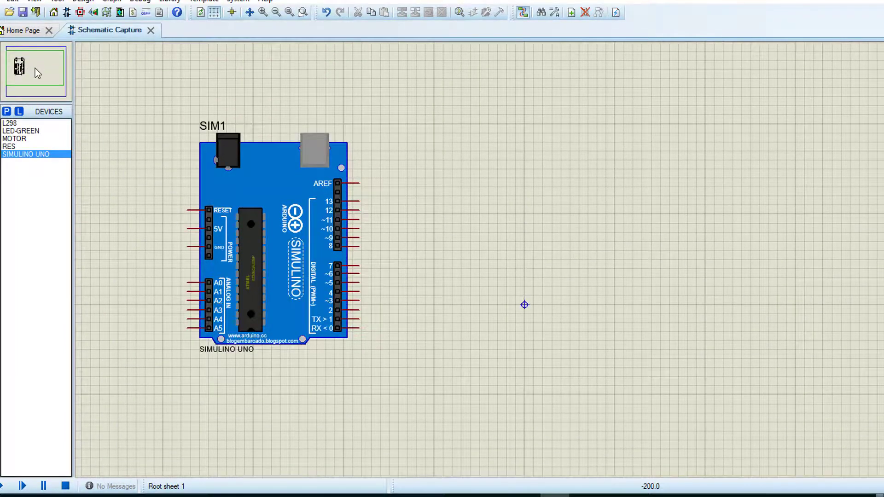
Place the MOTOR in the upper-right area of the schematic and the L298 driver between it and the Arduino board.
left_click(17, 139)
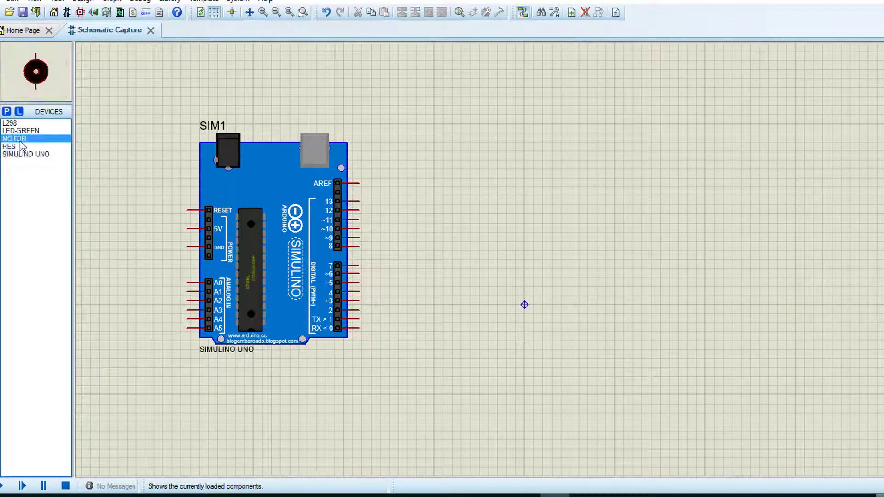
left_click(526, 192)
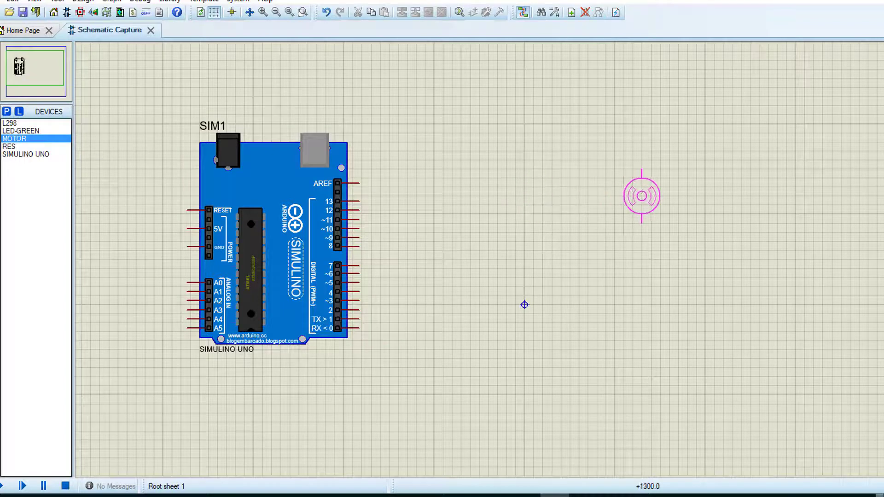
left_click(659, 196)
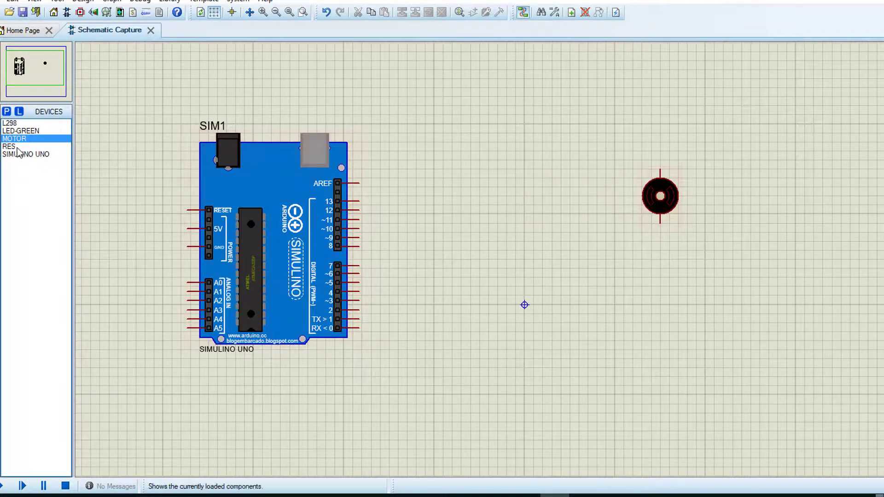
left_click(19, 124)
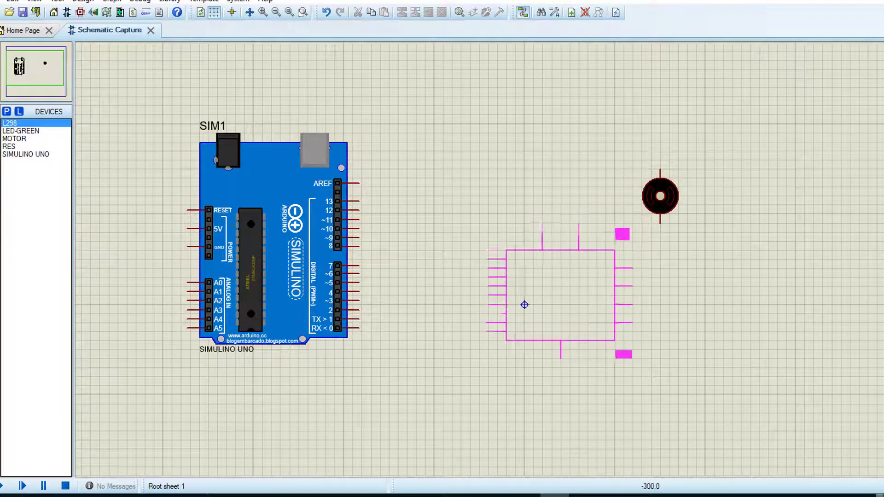
left_click(524, 304)
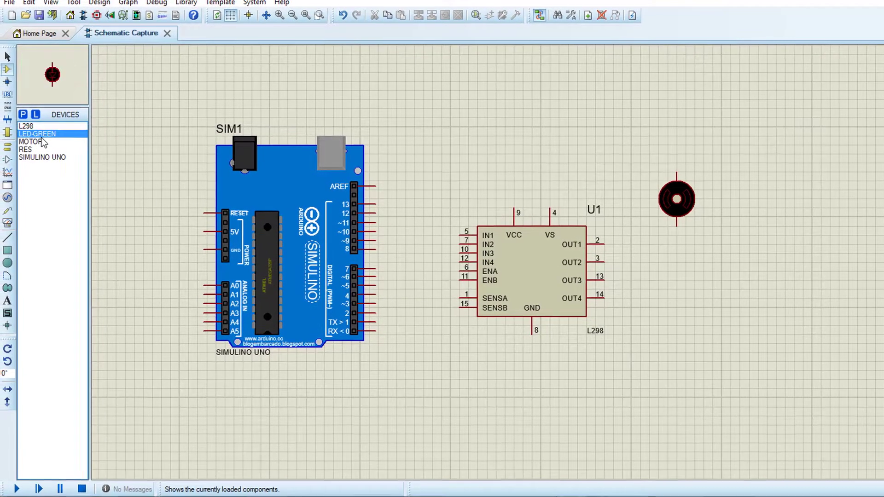
Place the LED-GREEN above the L298 driver, rotated to lie horizontally with its anode facing left.
left_click(21, 131)
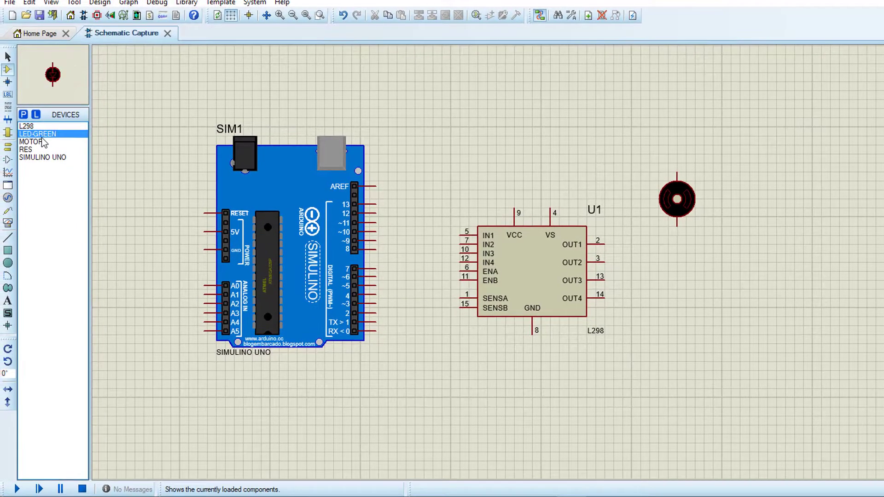
left_click(8, 351)
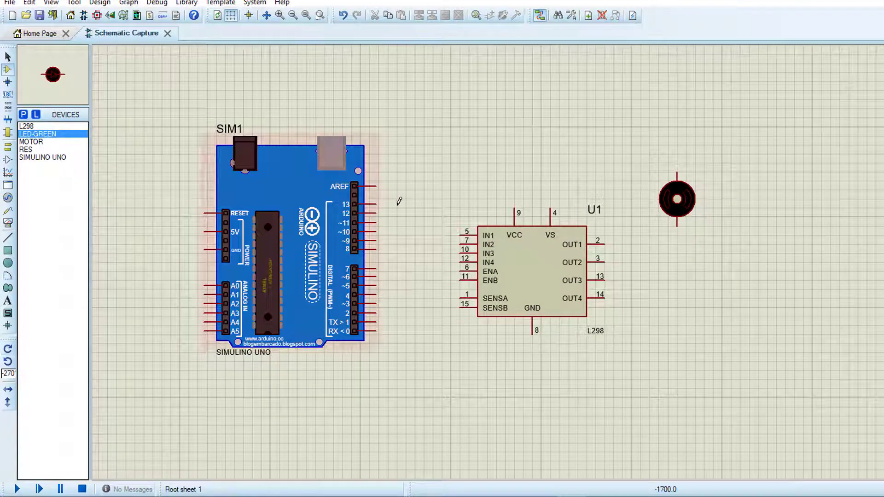
left_click(449, 105)
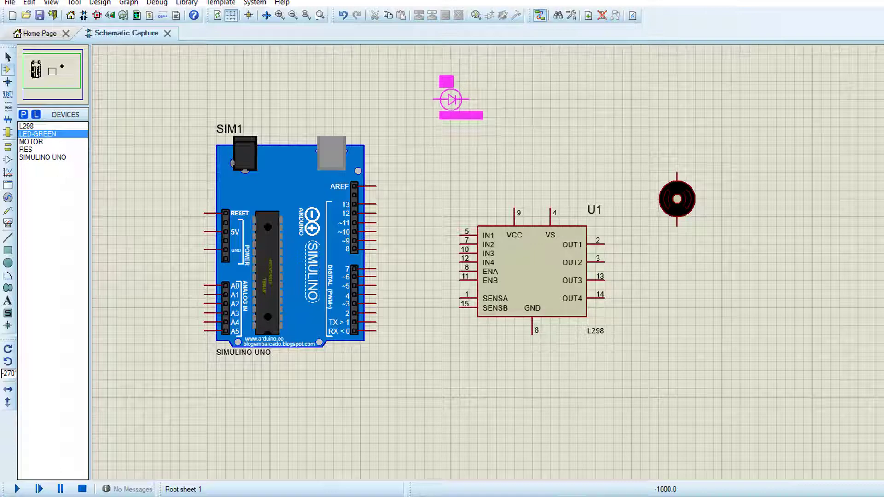
left_click(505, 90)
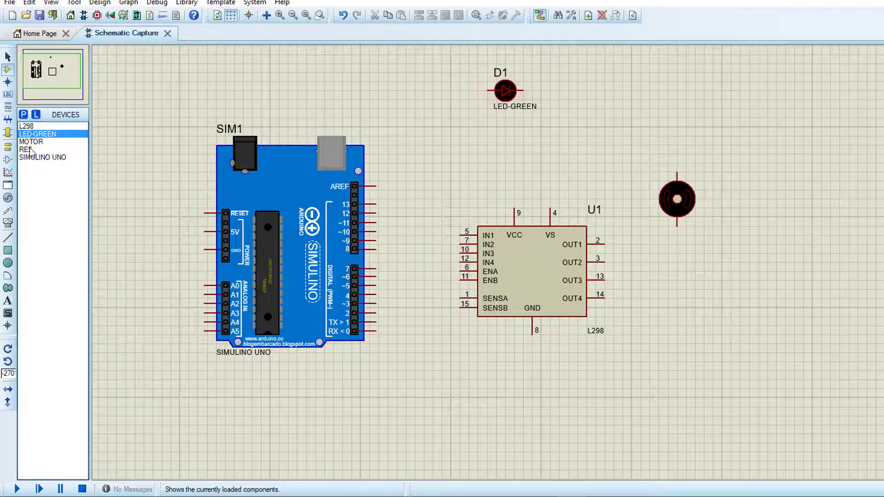
Place a horizontal RES resistor just left of the green LED, in line with its anode.
left_click(26, 150)
left_click(8, 350)
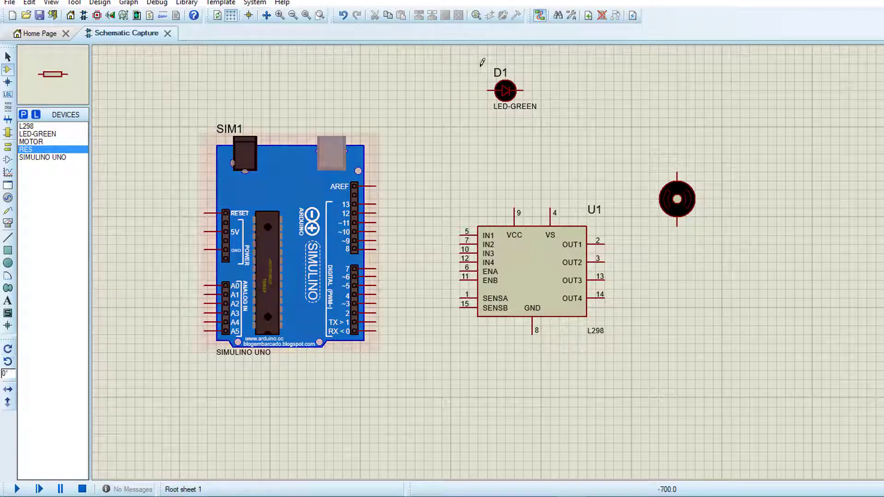
left_click(482, 62)
left_click(439, 90)
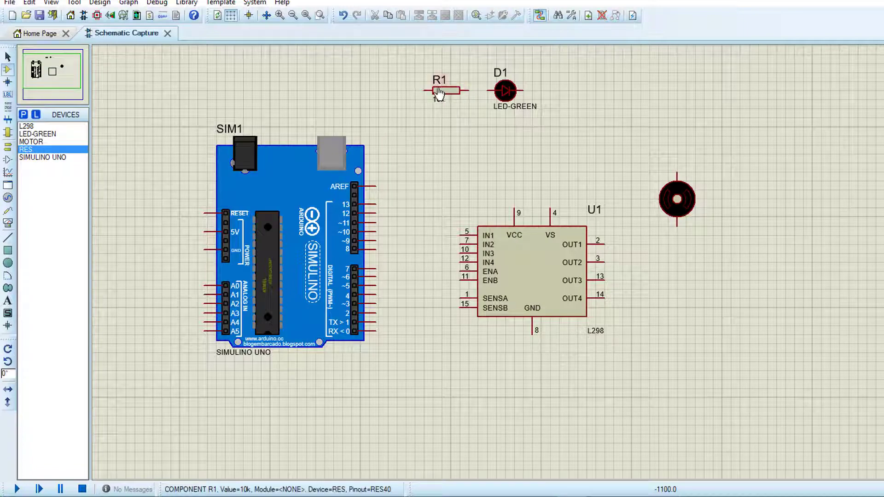
Wire the resistor's right end to the green LED's anode and its left end to Arduino pin 13.
left_click(469, 89)
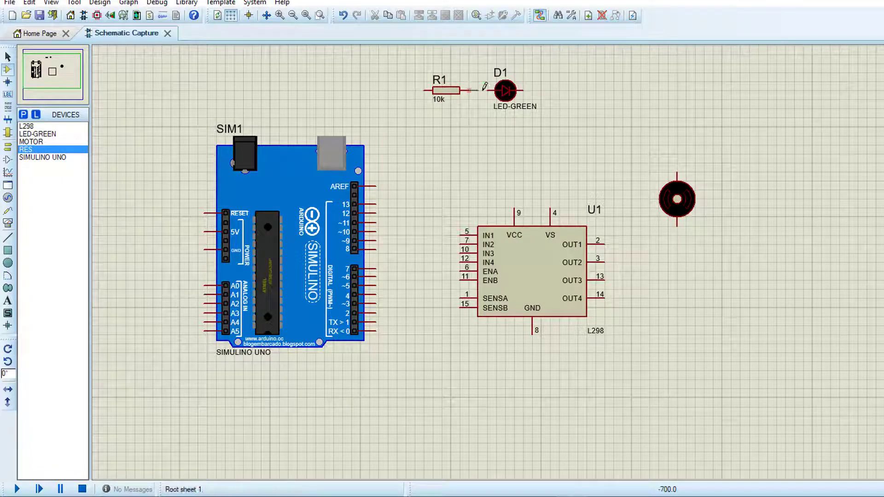
left_click(488, 91)
left_click(424, 90)
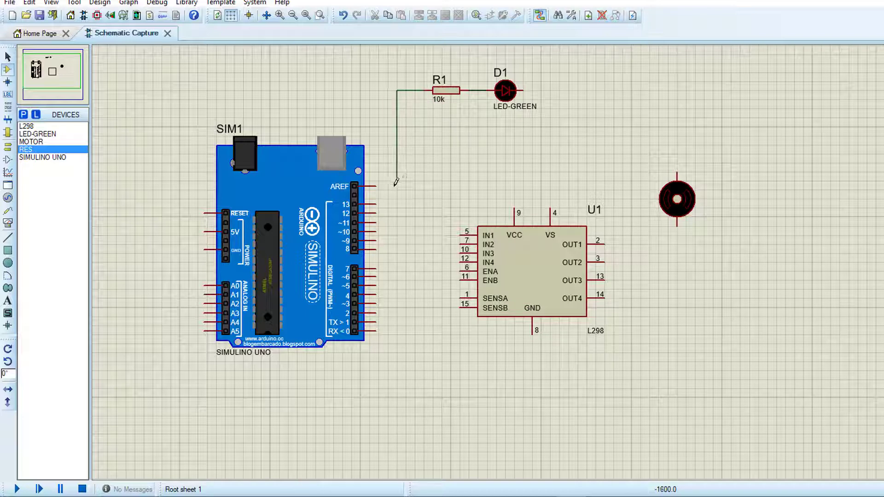
left_click(376, 204)
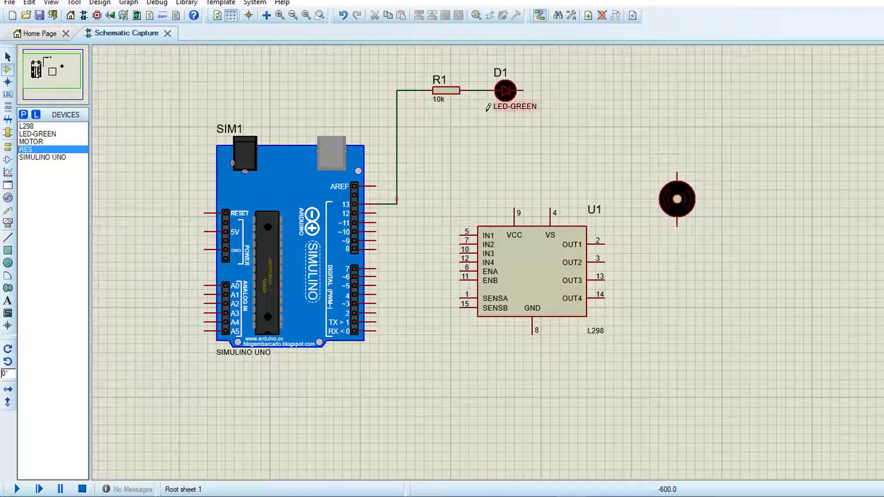
Set the resistance of resistor R1 to 220.
double_click(458, 95)
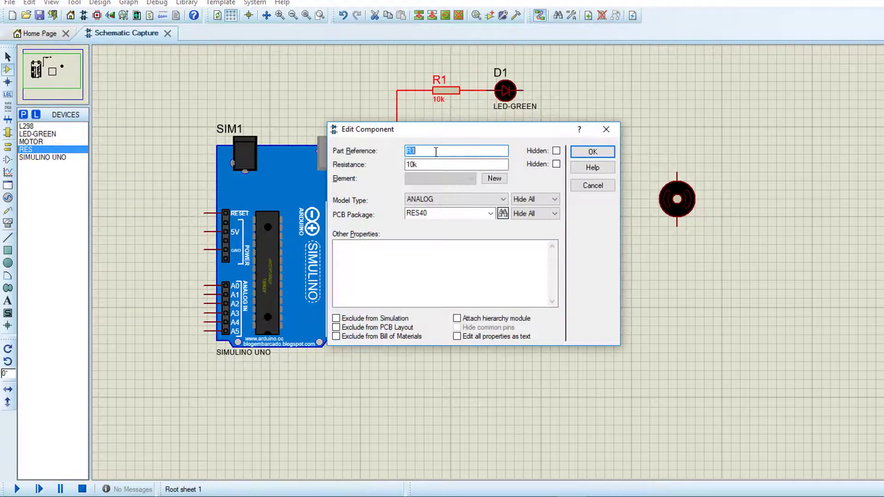
type("220")
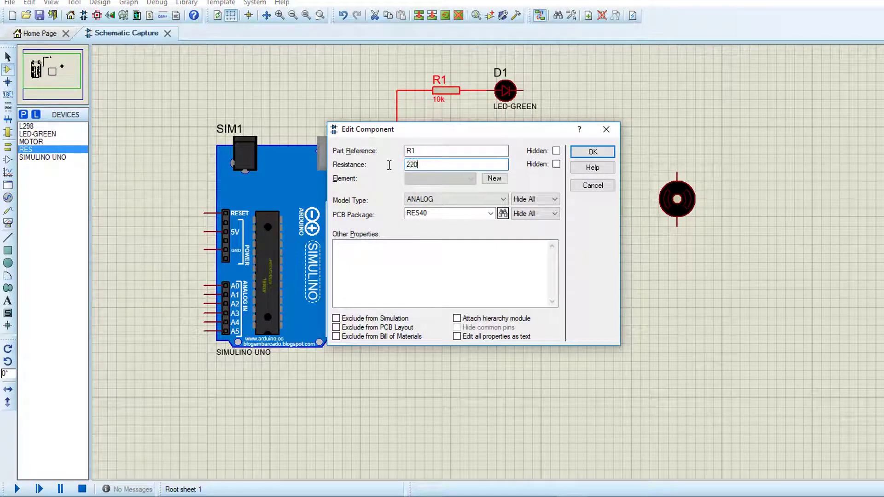
left_click(608, 152)
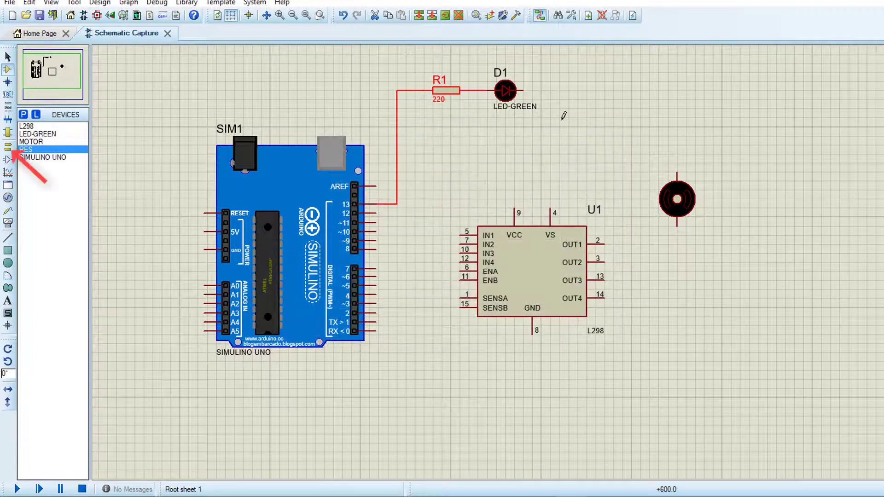
Place a POWER terminal above the L298's VCC pin and a GROUND terminal just below and right of the green LED.
left_click(7, 147)
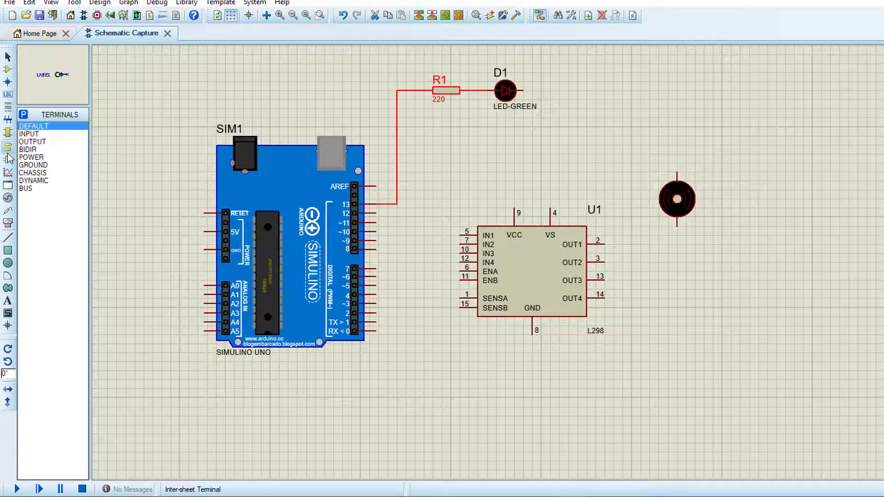
left_click(36, 136)
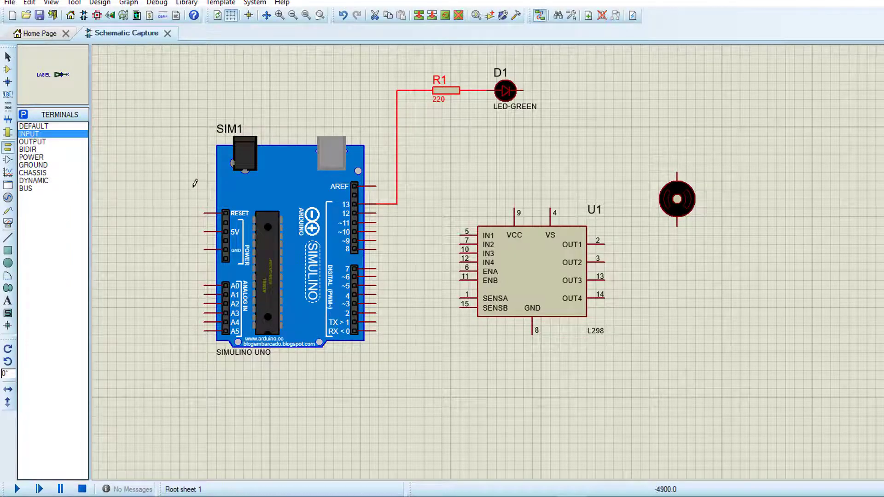
left_click(503, 160)
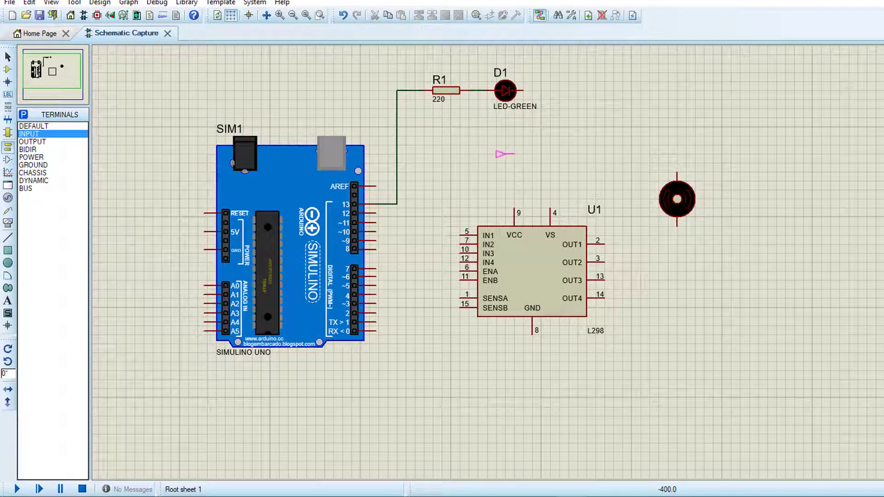
left_click(37, 159)
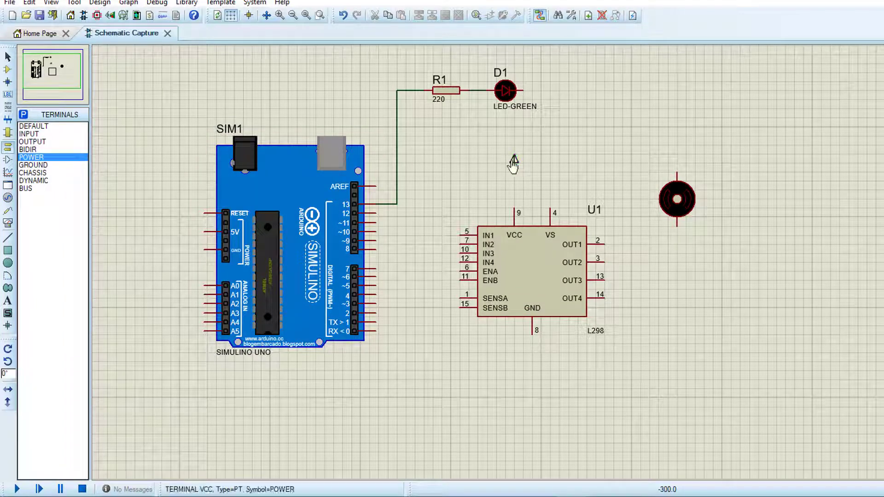
left_click(514, 161)
left_click(33, 165)
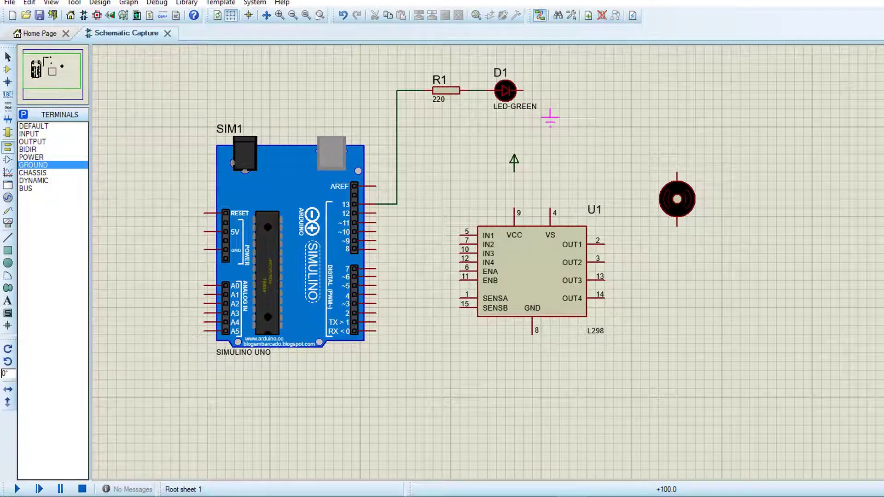
left_click(550, 115)
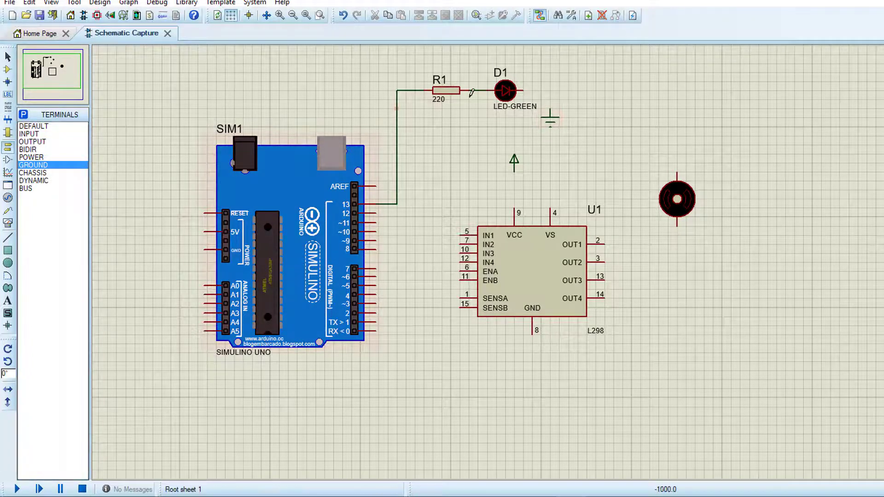